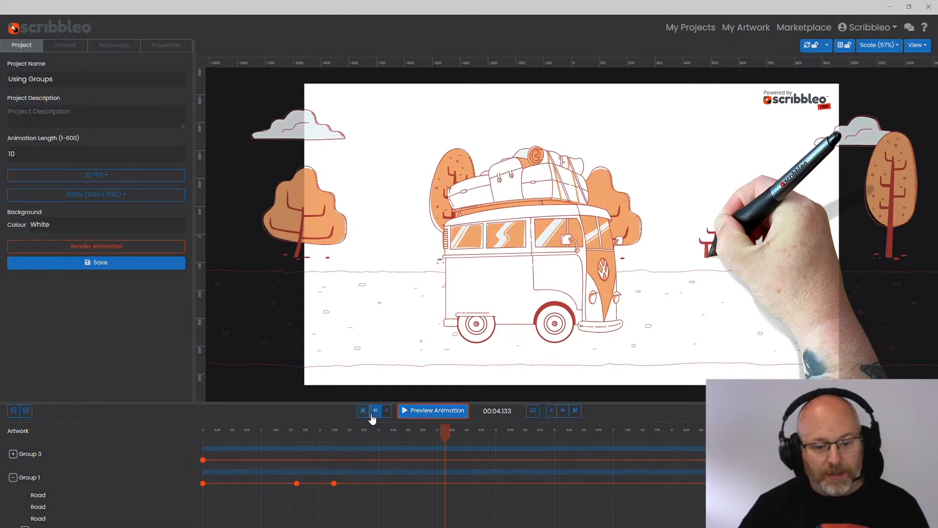
Play the Using Groups animation preview, pause it, and return the playhead to the start
click(434, 411)
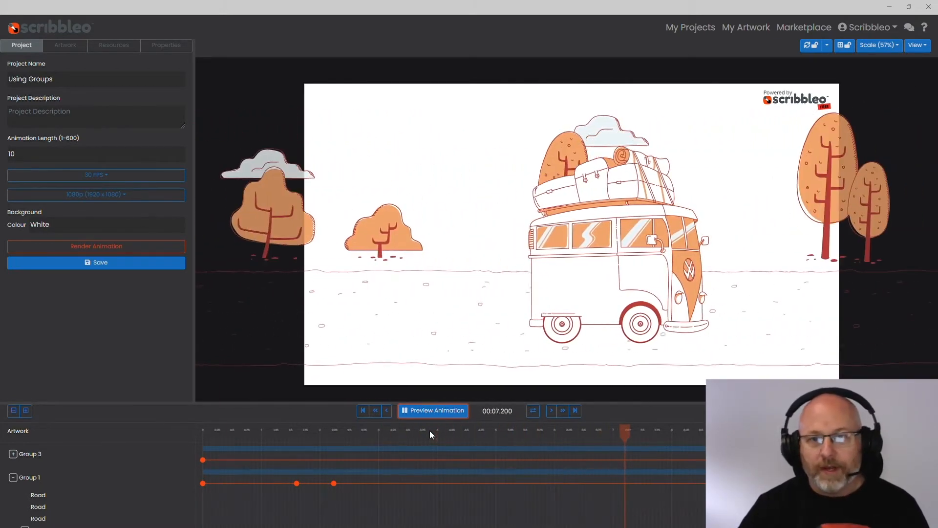
click(433, 412)
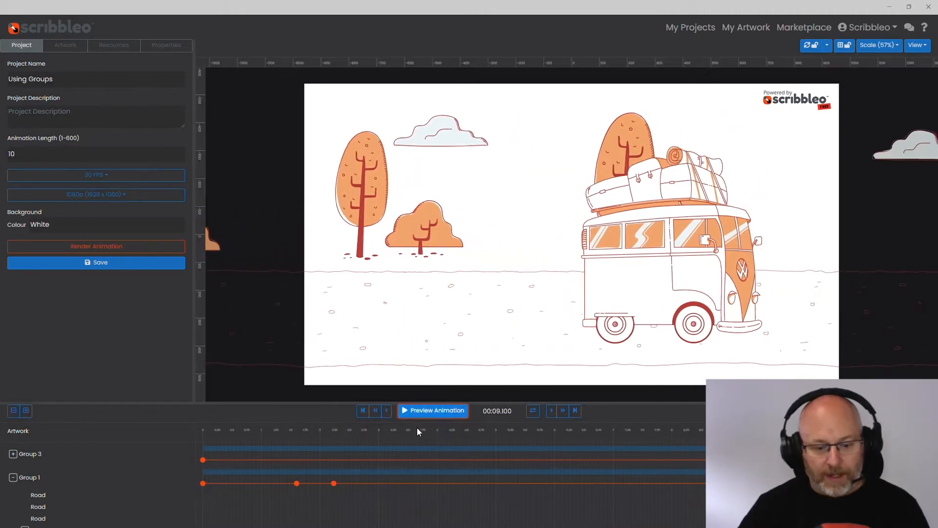
click(363, 411)
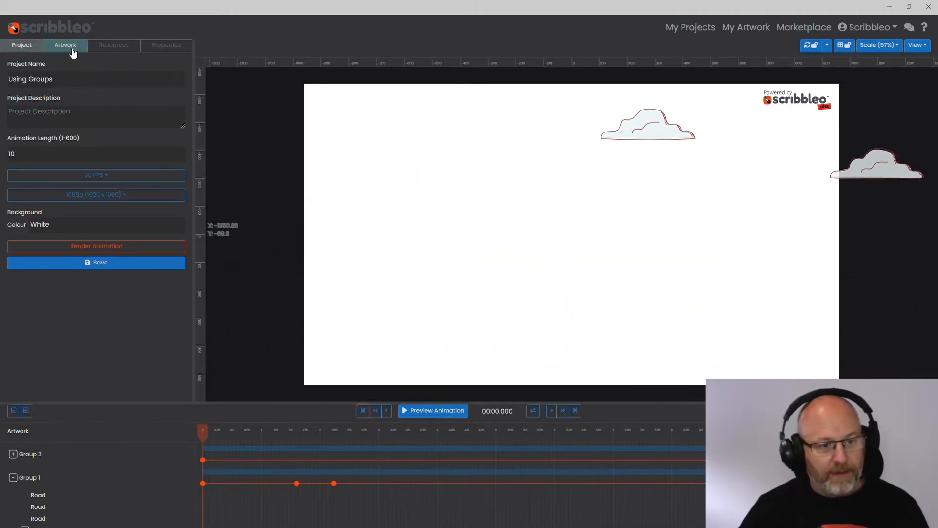
Show the project's artwork list with Group 1 collapsed and replay the animation from the start to examine the groups' motion
click(67, 45)
click(32, 124)
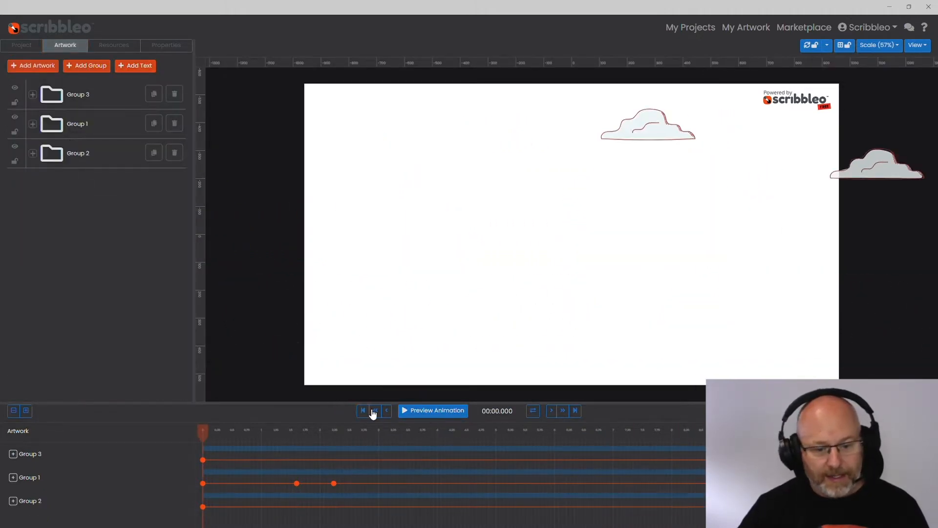
click(420, 412)
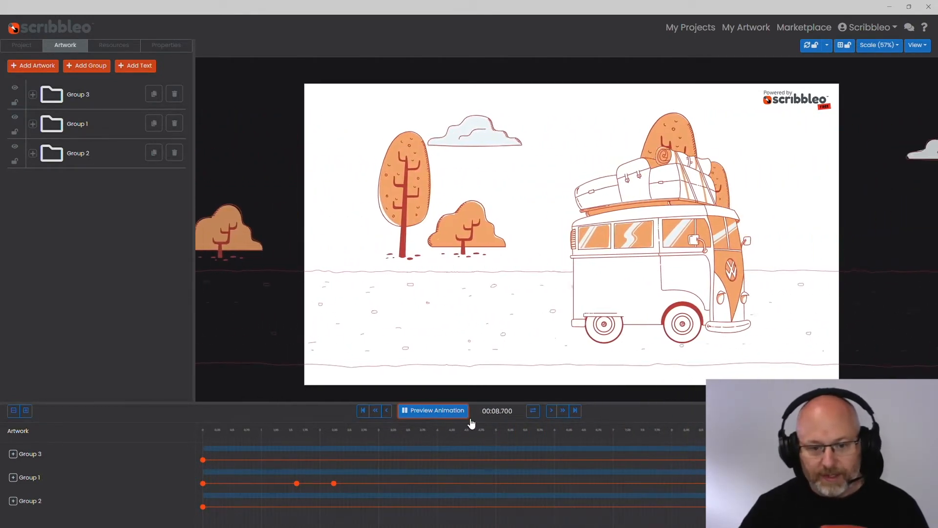
click(363, 411)
click(440, 413)
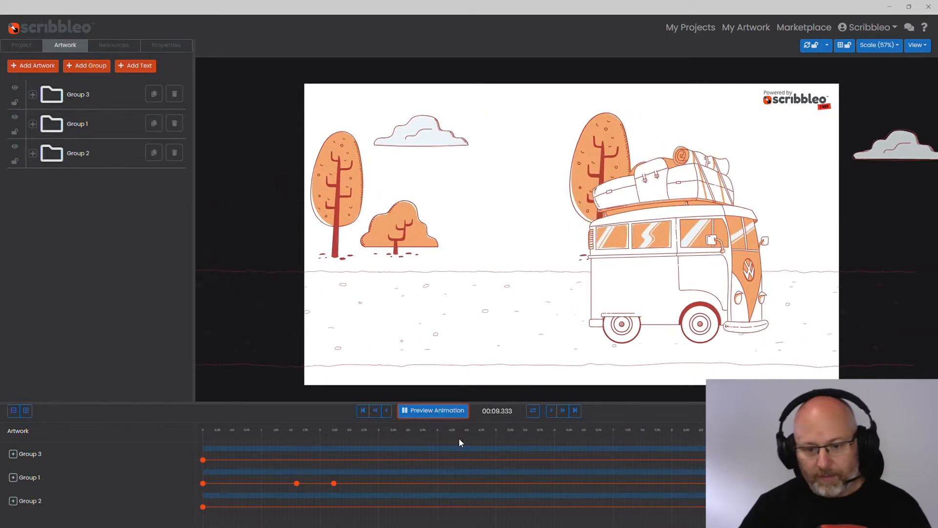
click(368, 413)
click(430, 413)
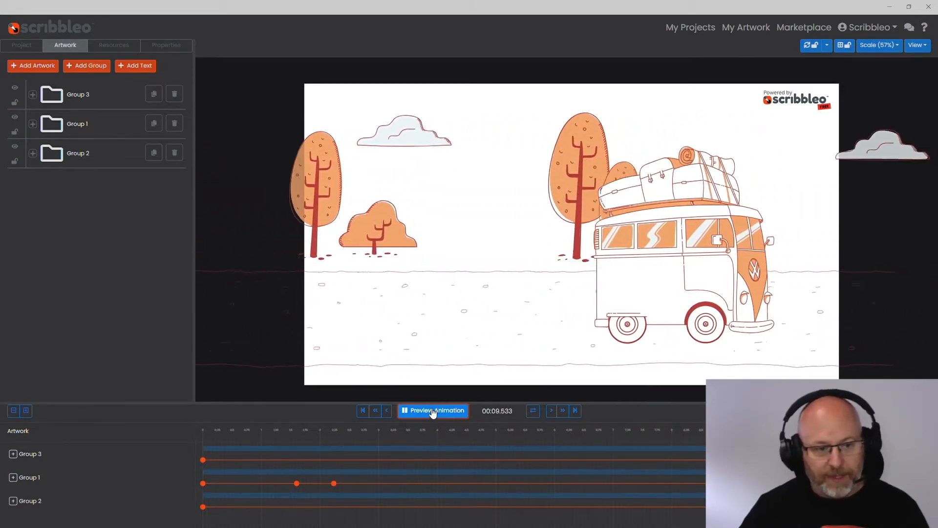
click(432, 411)
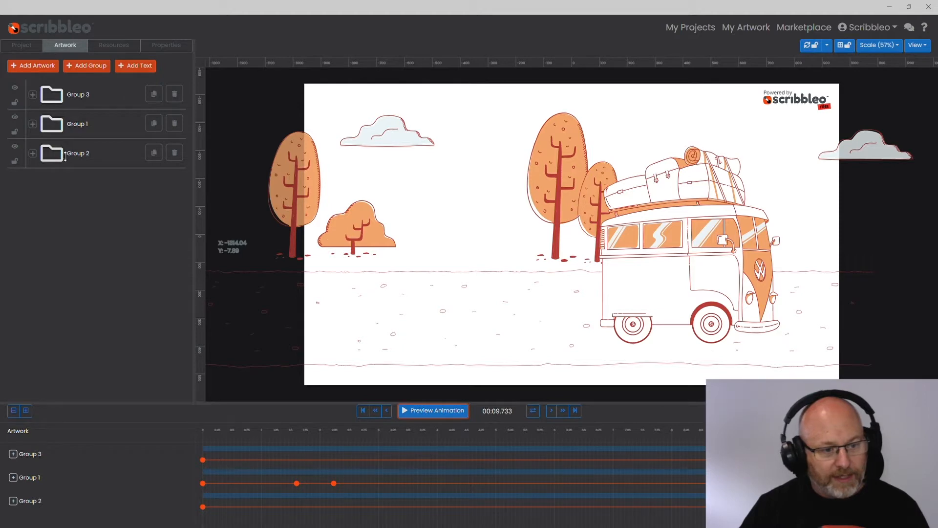
Expand Group 2, Group 1 and Group 3 in turn to examine the artwork in each, and select Group 3
click(32, 153)
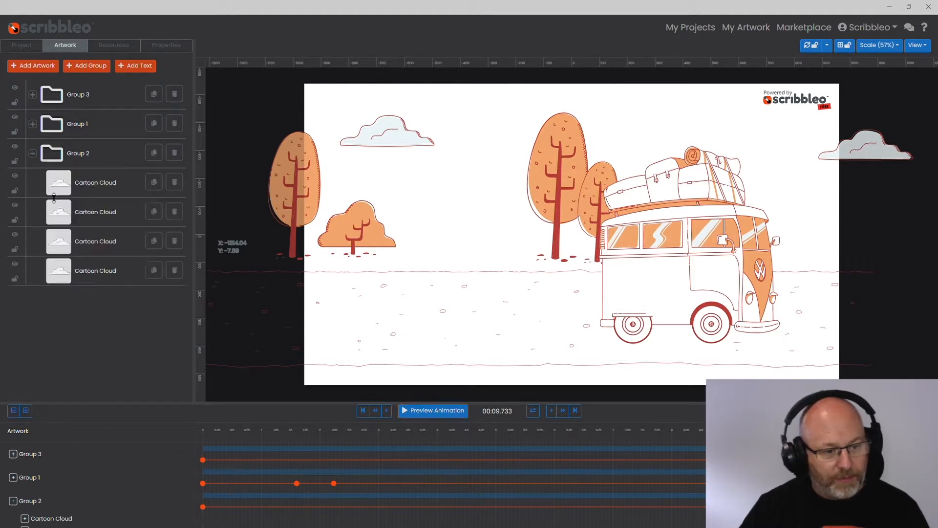
click(32, 123)
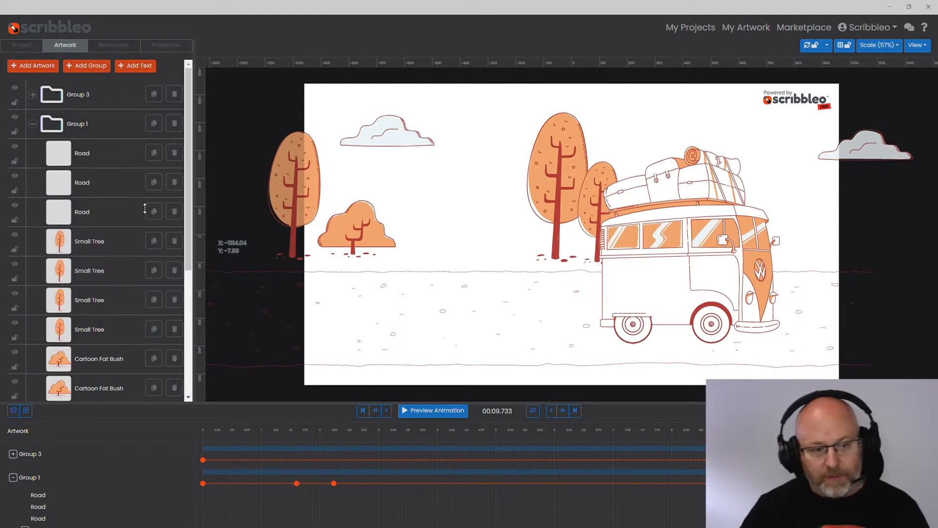
scroll(140, 253, down, 5)
scroll(119, 274, up, 5)
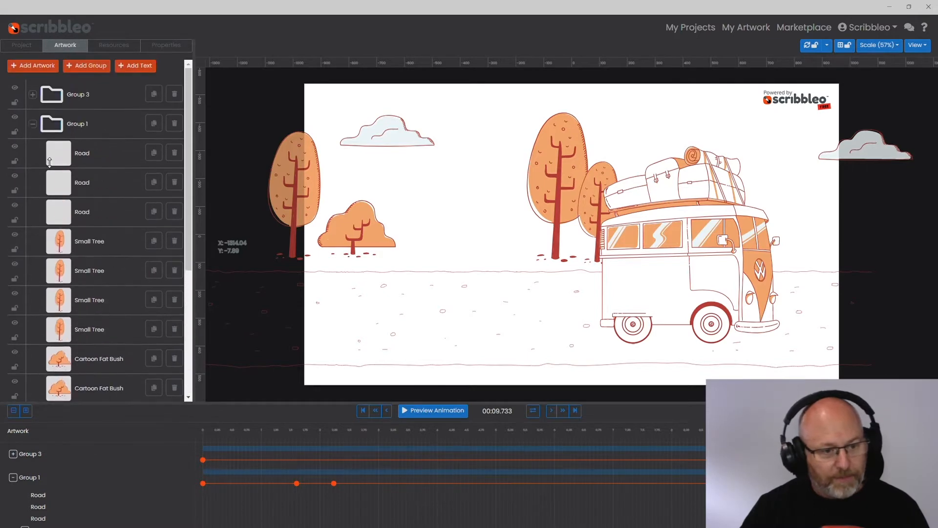
click(35, 132)
click(32, 125)
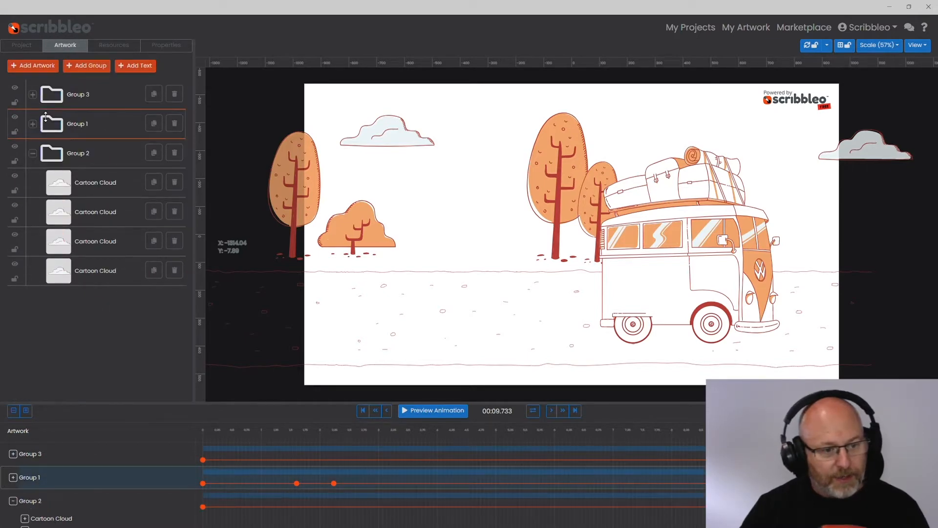
click(32, 95)
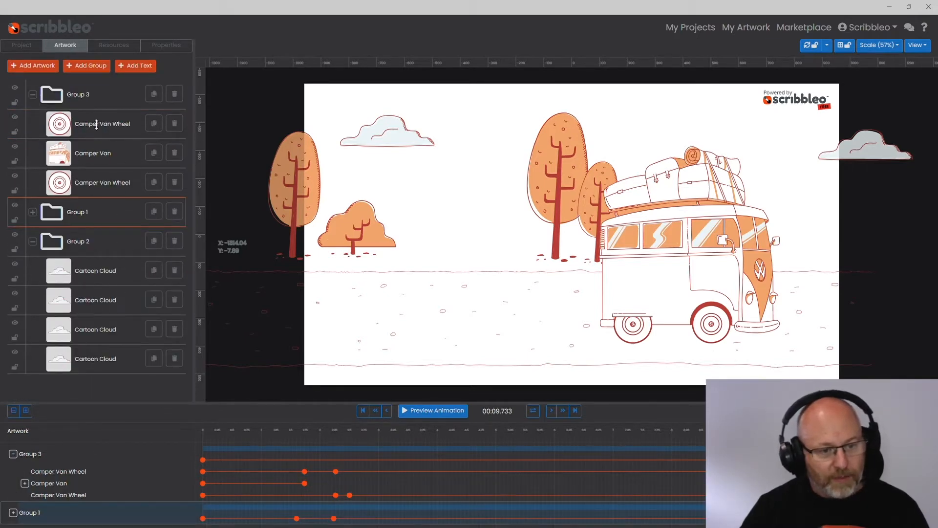
click(107, 105)
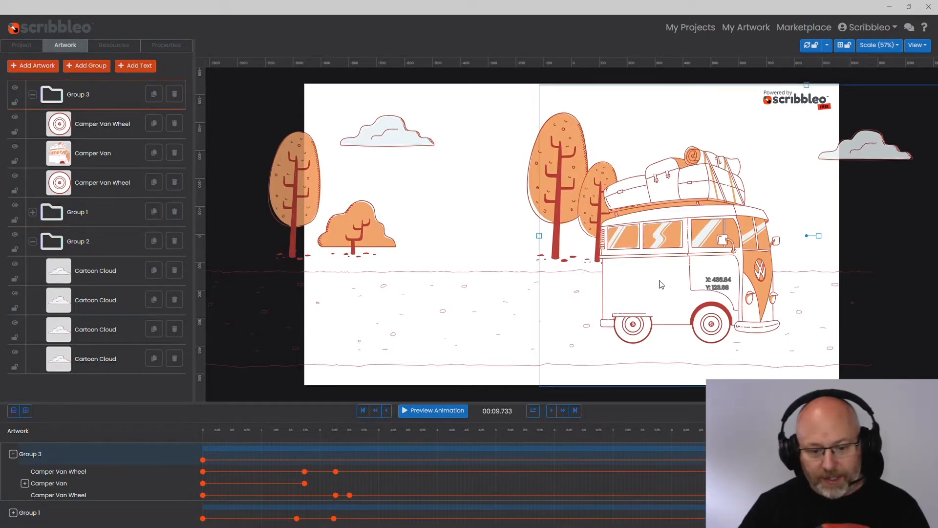
Examine the group tracks and their child artwork in the timeline, and replay the animation from the start
scroll(143, 494, down, 2)
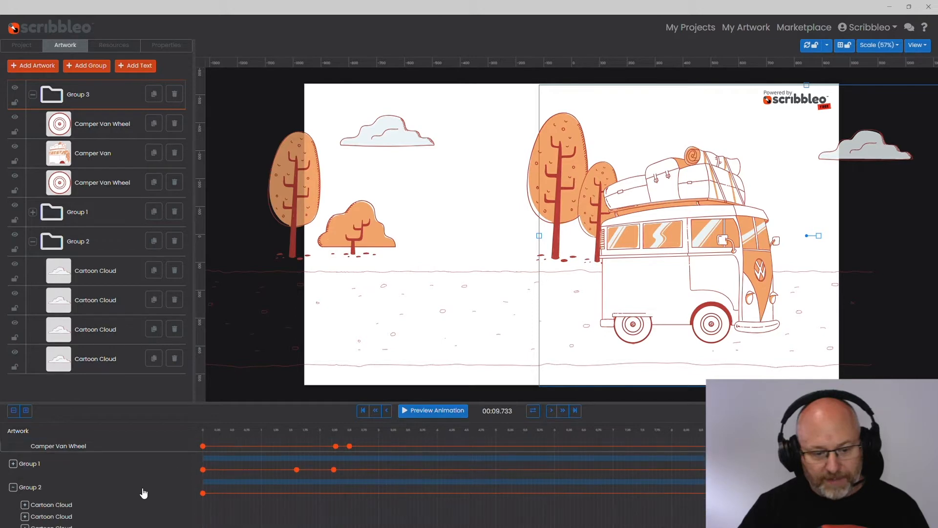
scroll(126, 488, up, 2)
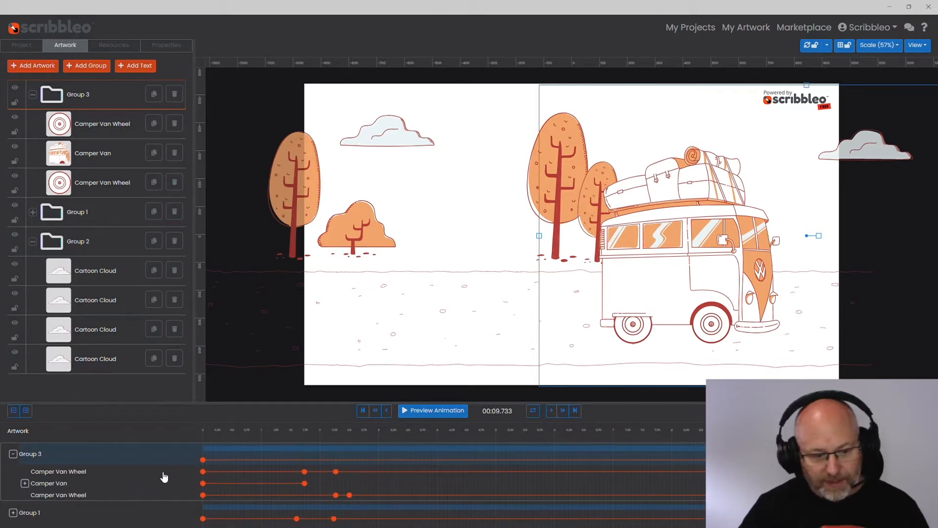
scroll(109, 492, down, 3)
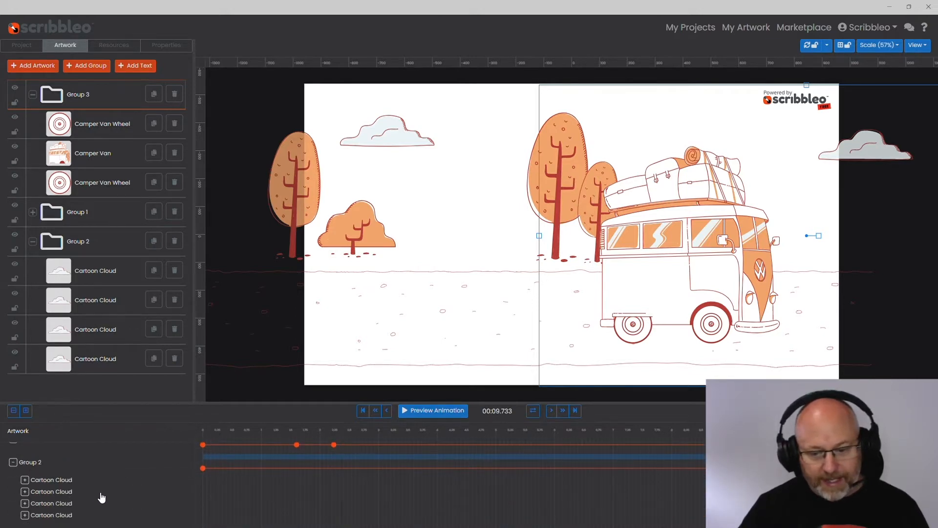
scroll(102, 497, up, 3)
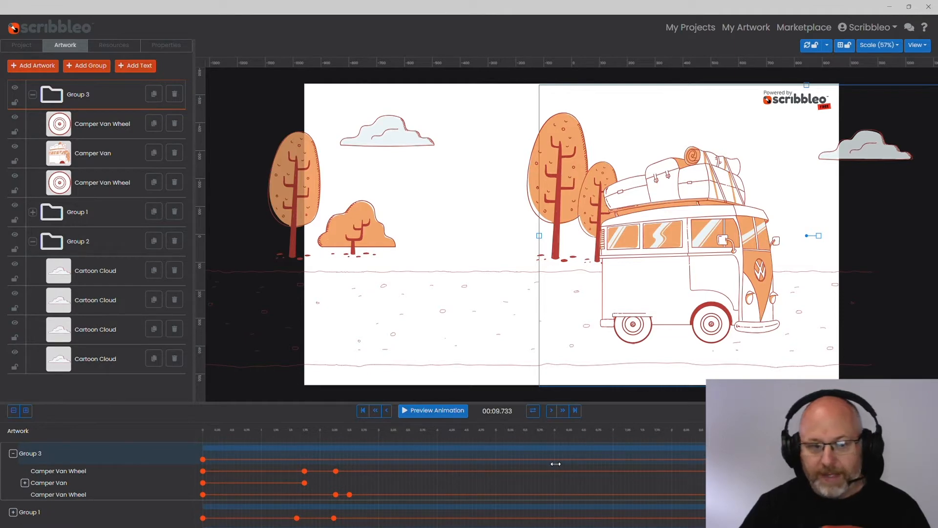
click(363, 410)
click(436, 412)
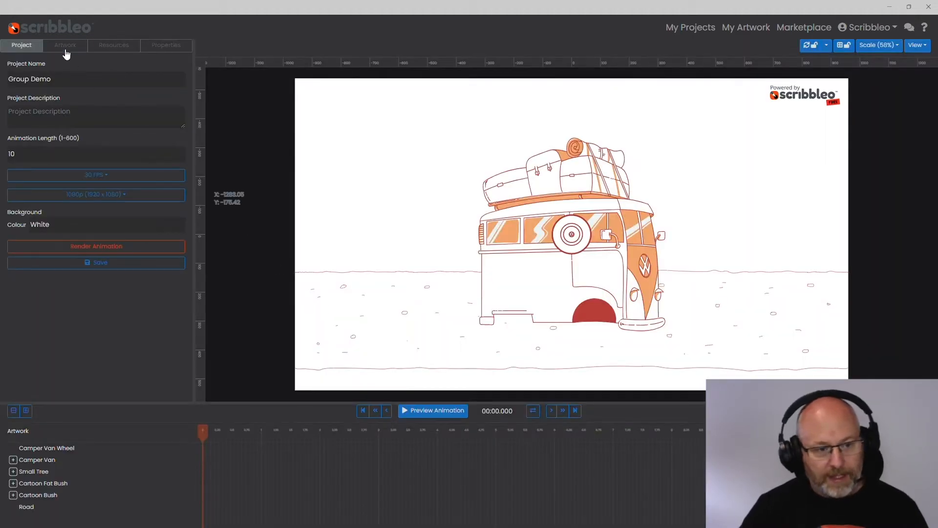
Show the Group Demo project's artwork list and move the Camper Van to the left half of the canvas
click(65, 46)
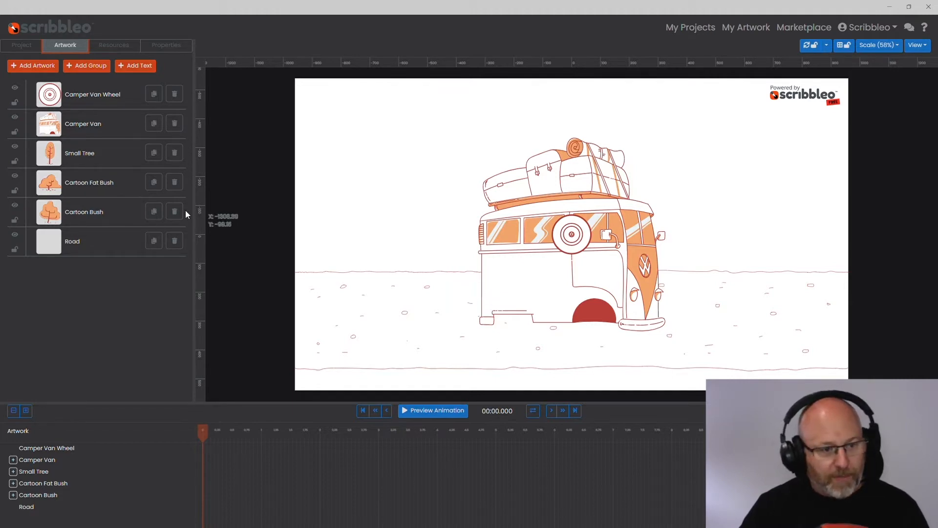
click(108, 126)
click(107, 105)
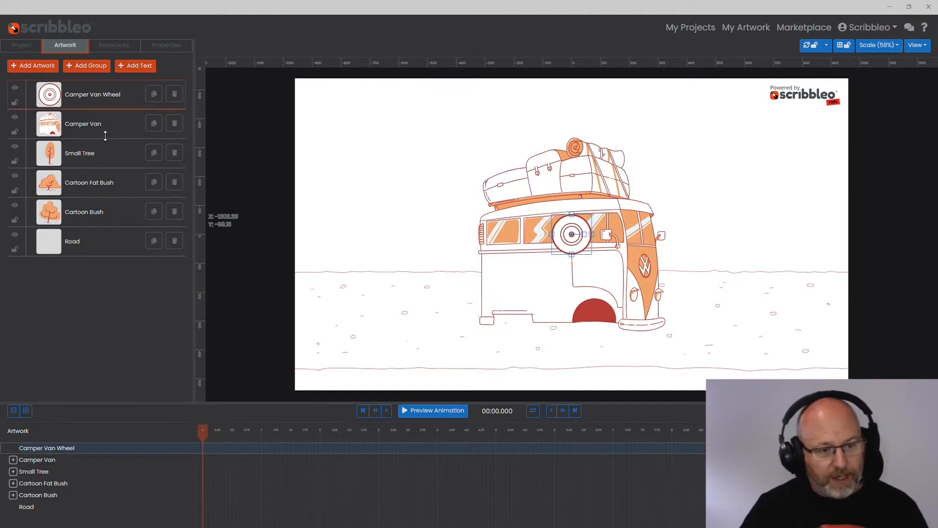
click(105, 136)
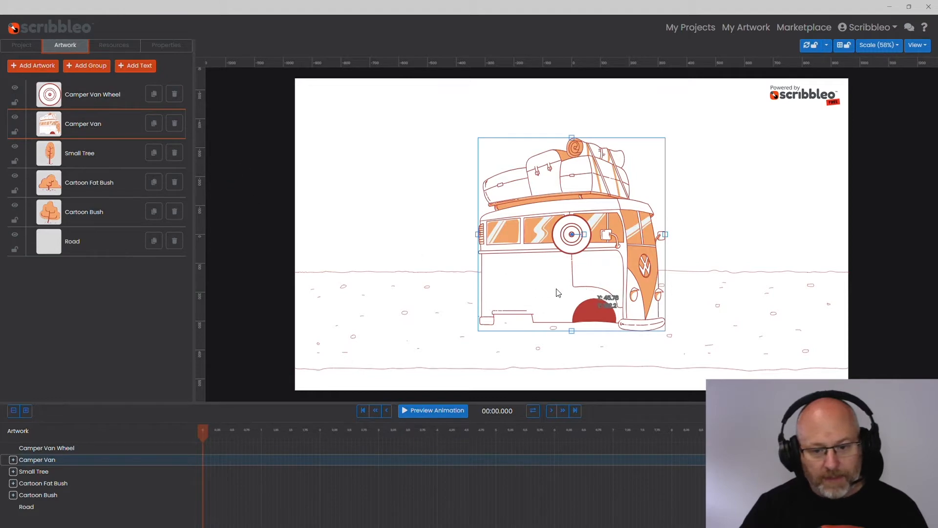
drag(558, 292, 416, 273)
Place the Small Tree near the canvas's right edge and the Cartoon Bush between it and the van, above the road
click(698, 181)
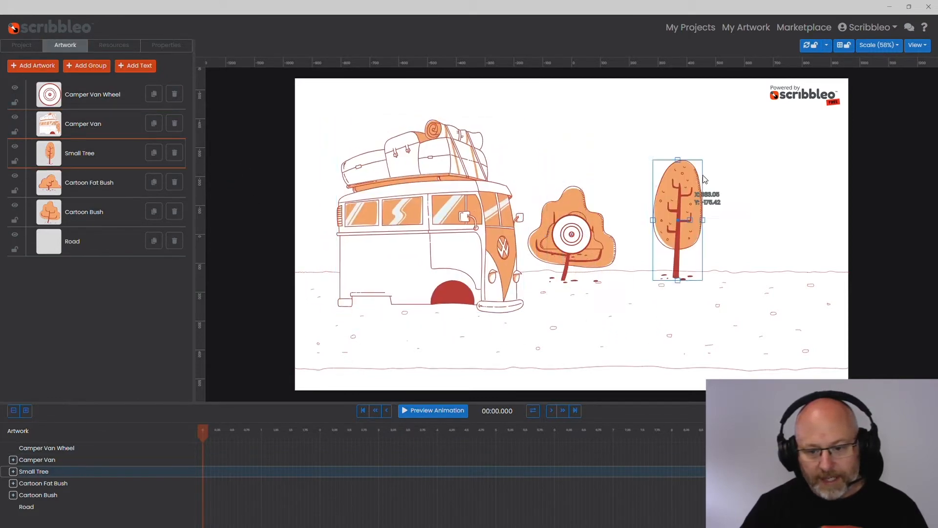
drag(706, 179, 732, 175)
click(570, 194)
drag(570, 195, 617, 148)
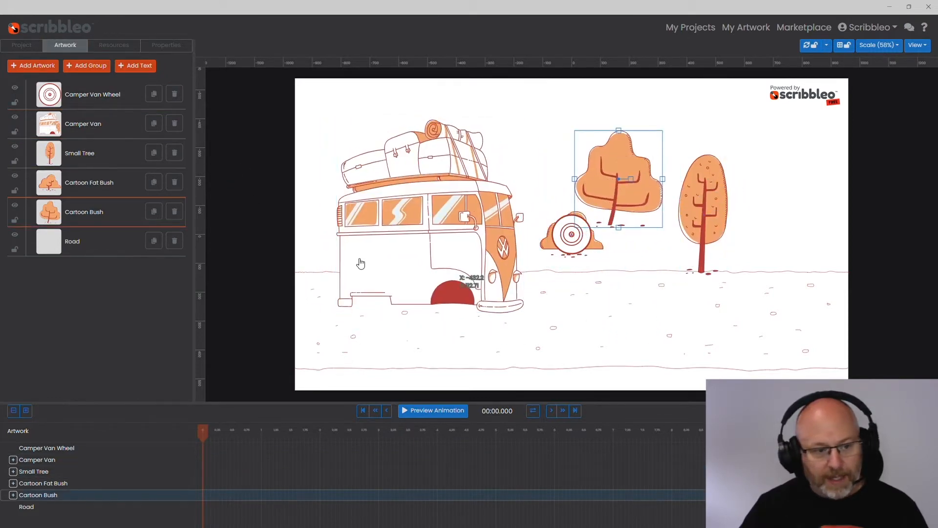
click(101, 153)
drag(713, 212, 781, 160)
click(626, 192)
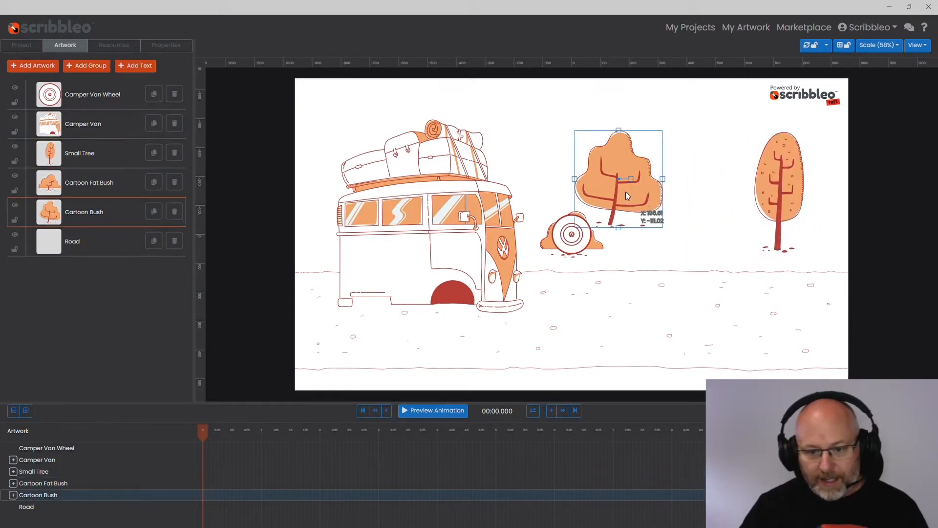
drag(627, 196, 676, 215)
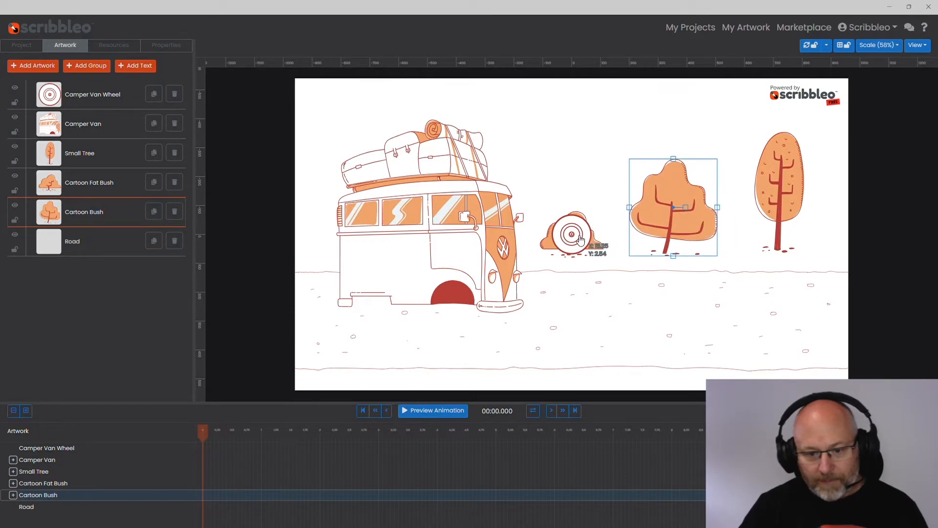
Move the Camper Van Wheel beside the van's front bumper and fine-tune the positions of the bushes and Small Tree
mouse_move(580, 239)
mouse_down()
mouse_move(570, 273)
mouse_move(523, 326)
mouse_move(573, 230)
mouse_up()
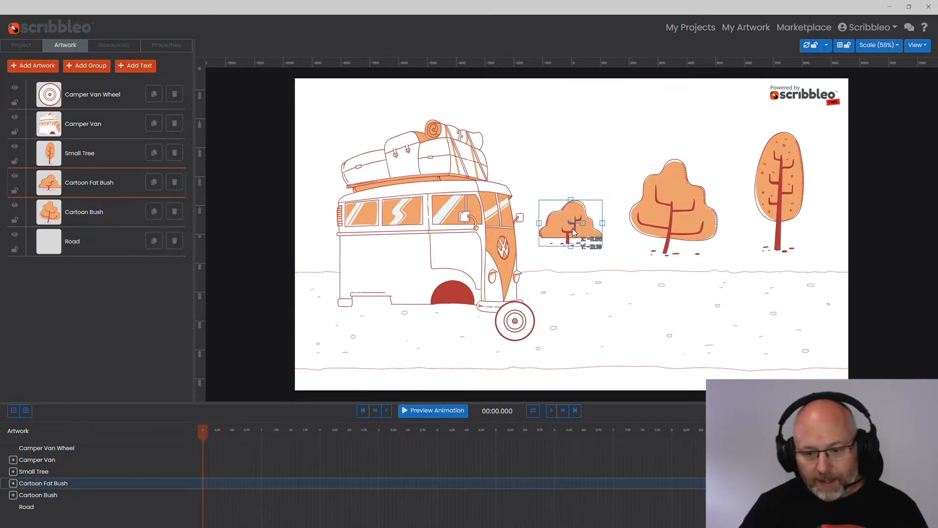
click(663, 224)
drag(786, 210, 792, 216)
click(655, 221)
mouse_move(656, 221)
mouse_down()
mouse_move(673, 219)
mouse_move(659, 224)
mouse_up()
Place the Cartoon Fat Bush near the canvas's left edge and position the Camper Van in front of it
click(582, 231)
drag(564, 232, 363, 239)
drag(463, 244, 555, 256)
drag(362, 238, 346, 234)
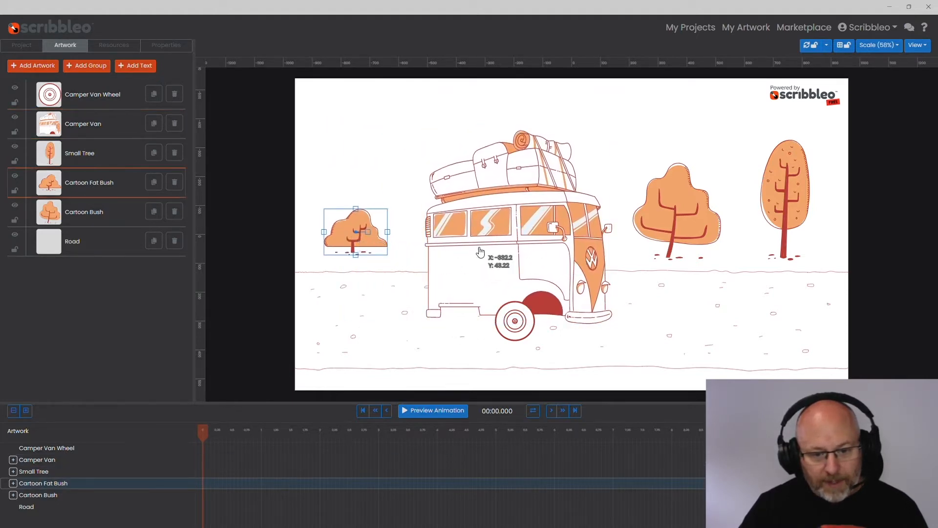
drag(540, 306, 451, 306)
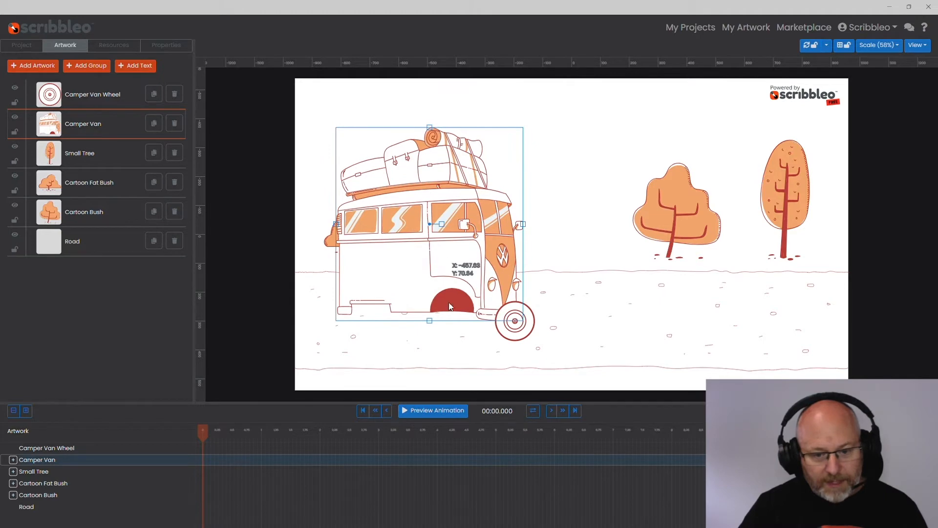
Fit the Camper Van Wheel into the van's front wheel arch
drag(516, 332, 462, 323)
scroll(449, 322, up, 5)
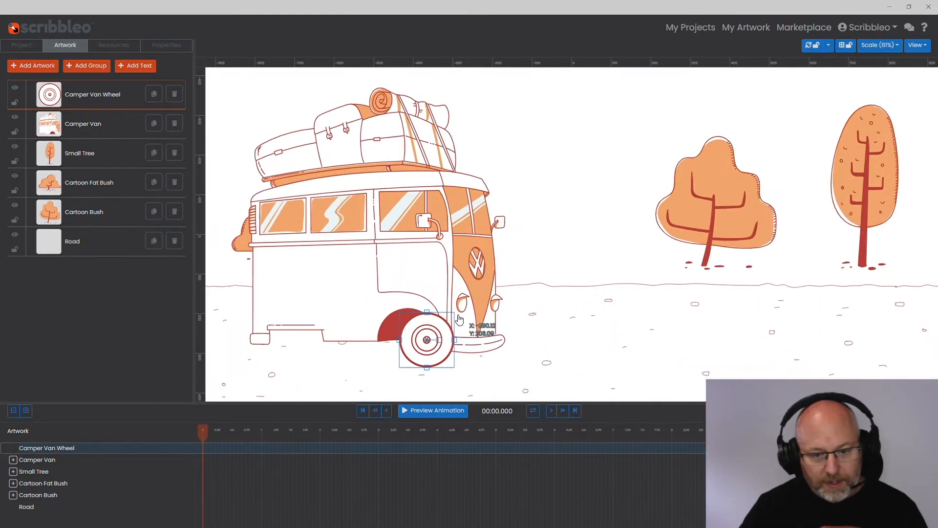
scroll(437, 316, down, 5)
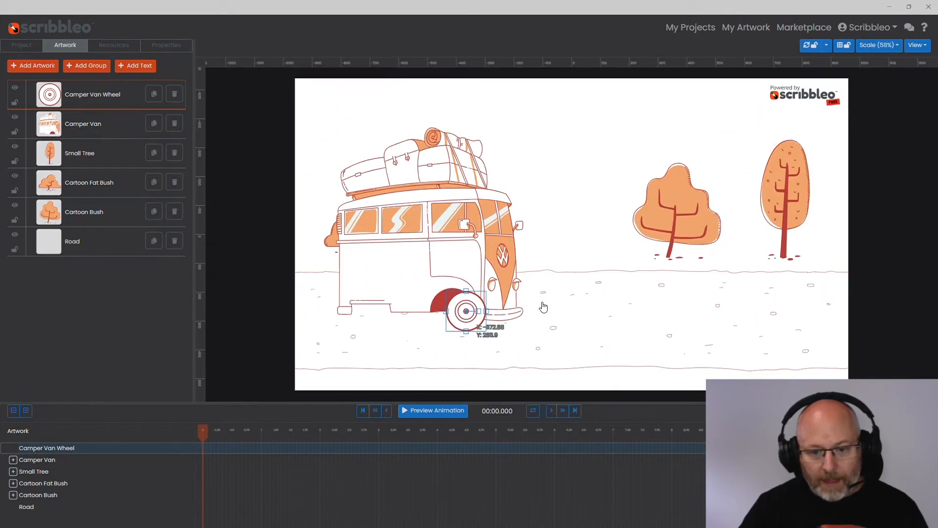
drag(629, 259, 574, 265)
scroll(484, 272, up, 6)
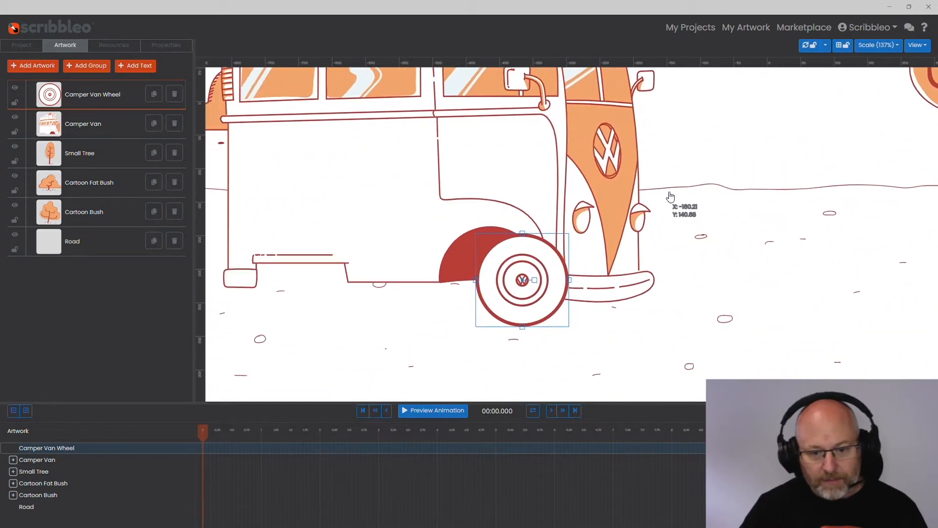
scroll(507, 291, up, 2)
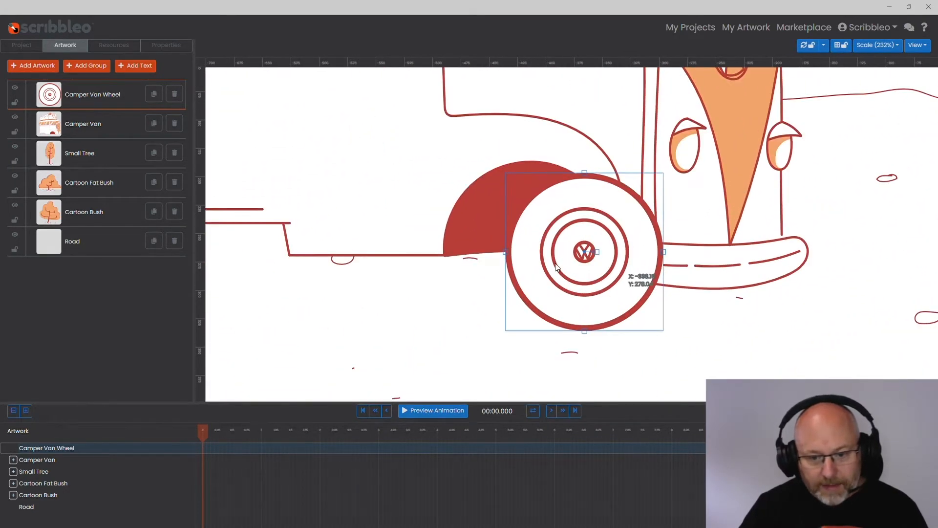
drag(556, 267, 505, 267)
scroll(568, 260, down, 1)
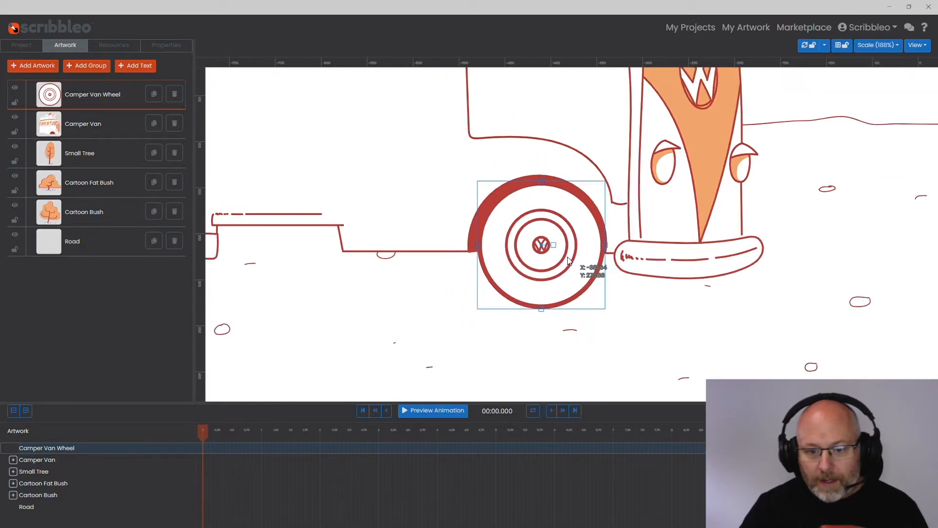
scroll(568, 260, down, 5)
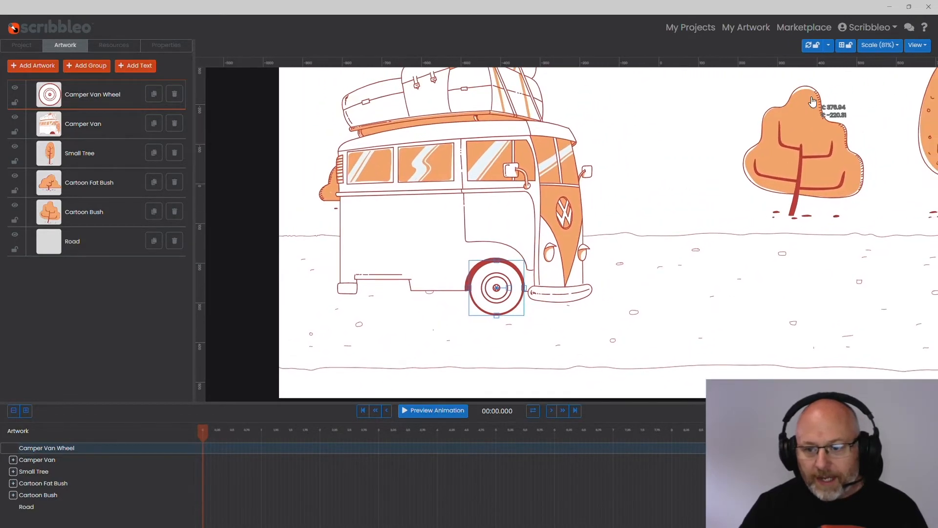
Show the grid overlay briefly, switch it off again and enable the guides overlay instead
click(914, 45)
click(839, 96)
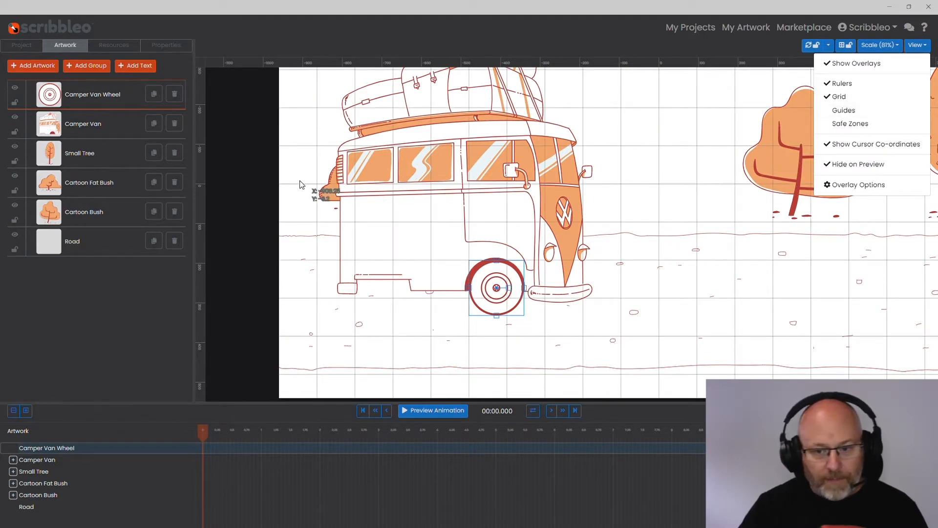
click(840, 96)
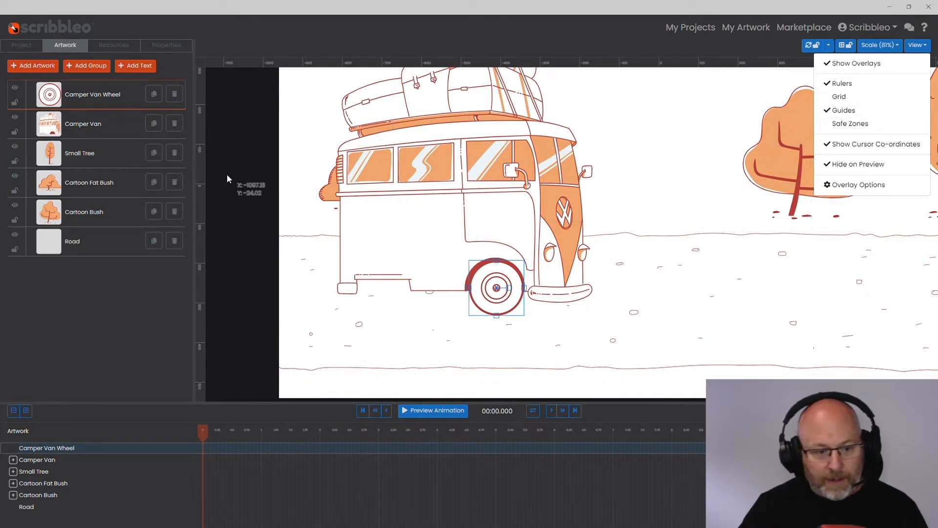
click(602, 212)
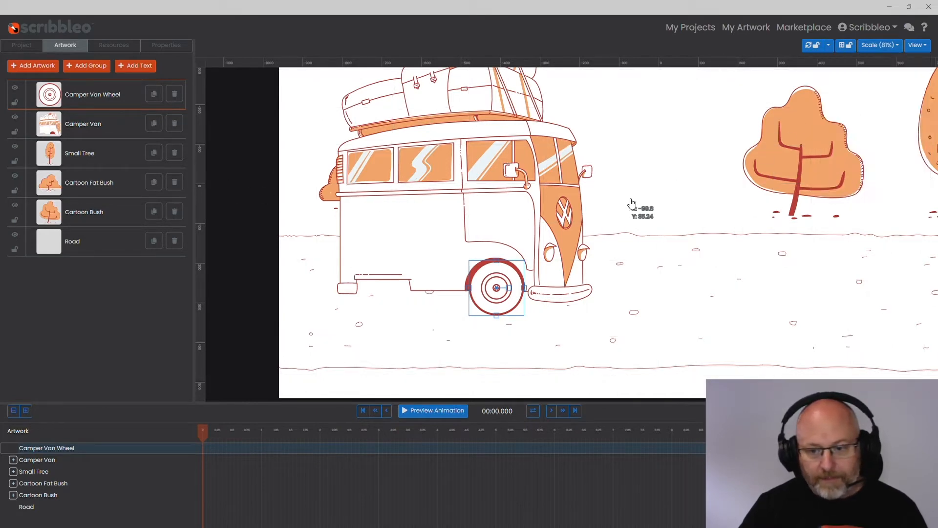
Pull one horizontal and one vertical guide from the rulers onto the canvas, and return both to the rulers to remove them
drag(626, 63, 641, 181)
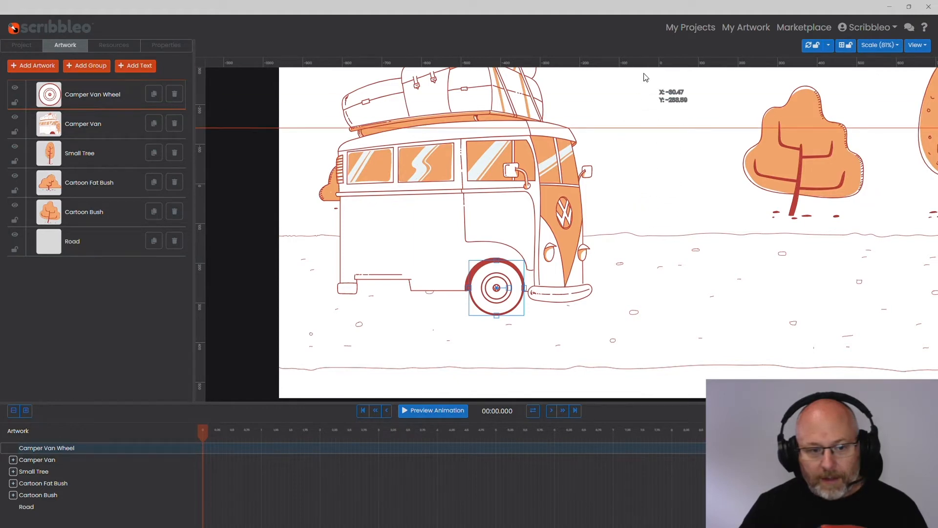
drag(203, 186, 639, 224)
drag(564, 225, 566, 225)
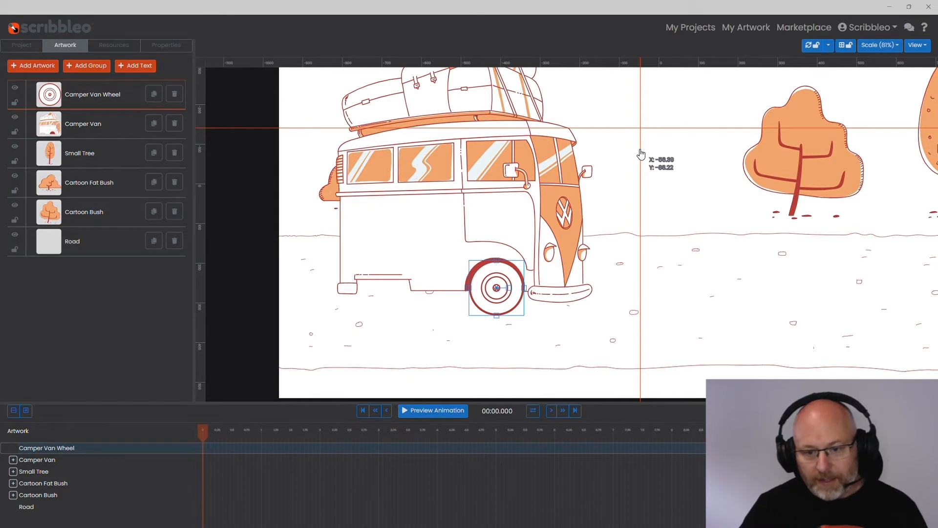
drag(644, 150, 208, 189)
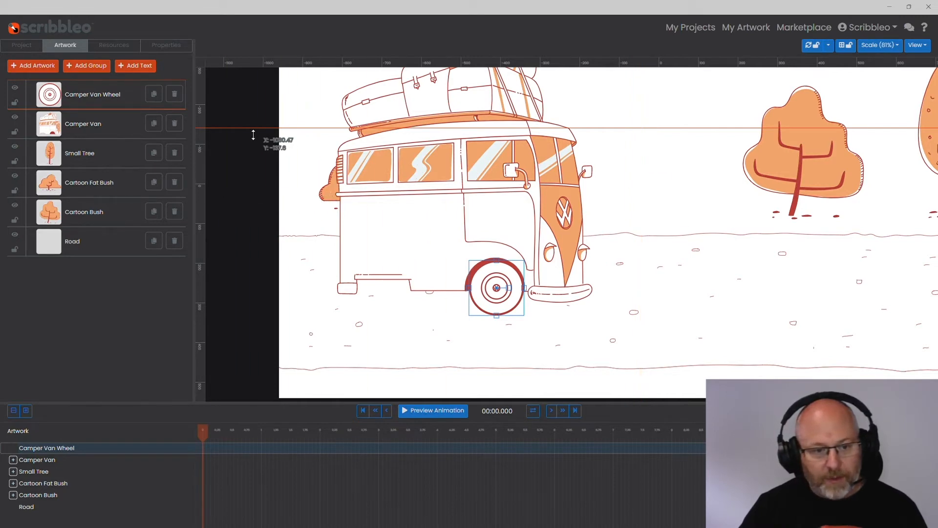
drag(253, 132, 299, 44)
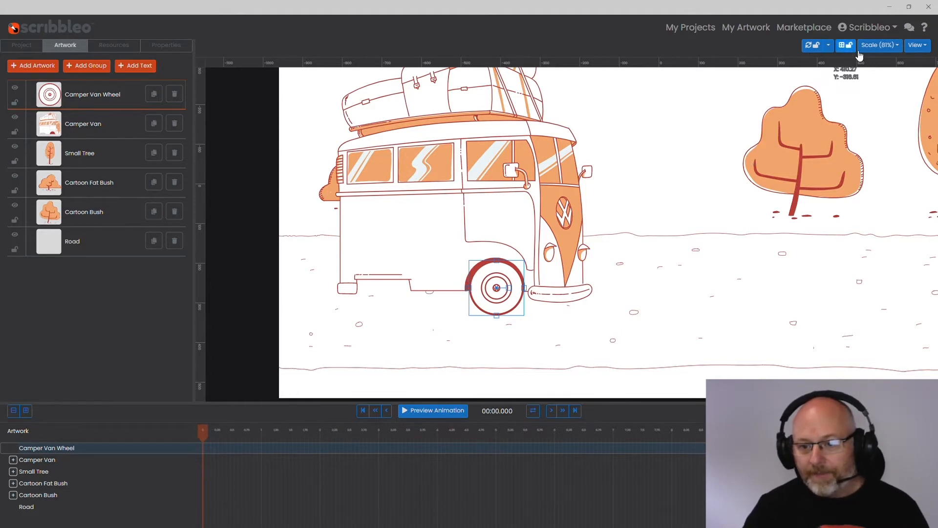
Show the grid overlay and enable snapping to the grid
click(897, 46)
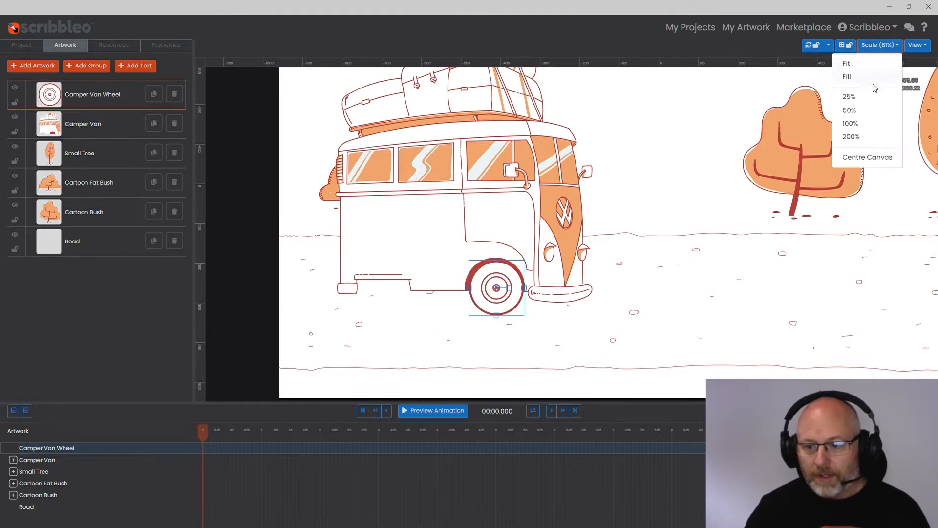
click(919, 47)
click(919, 45)
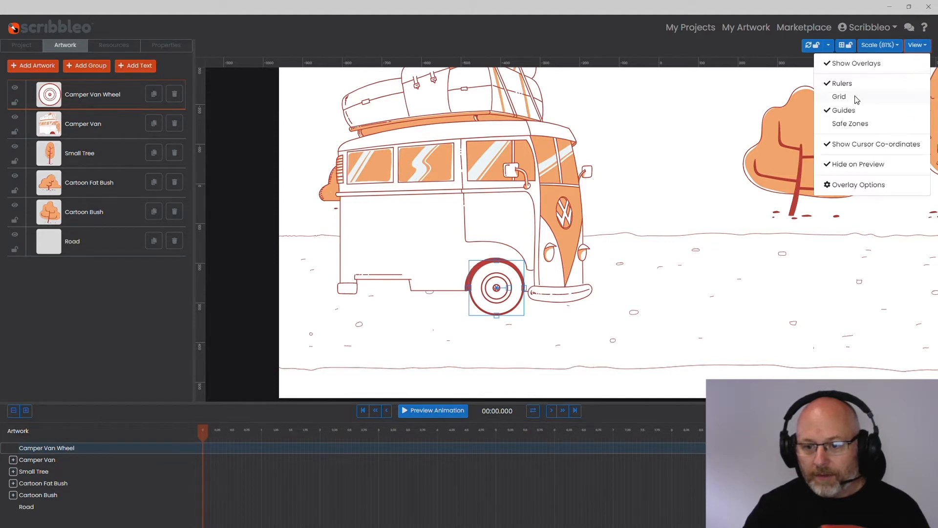
click(854, 97)
click(847, 48)
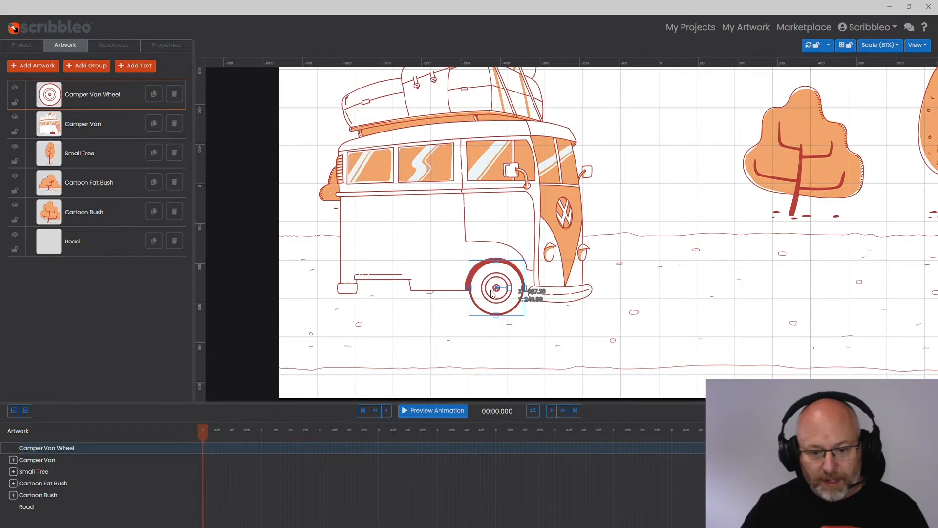
Move the Camper Van Wheel so its centre snaps to the grid intersection at X -384, Y 288
mouse_move(485, 288)
mouse_down()
mouse_move(501, 306)
mouse_move(487, 293)
mouse_up()
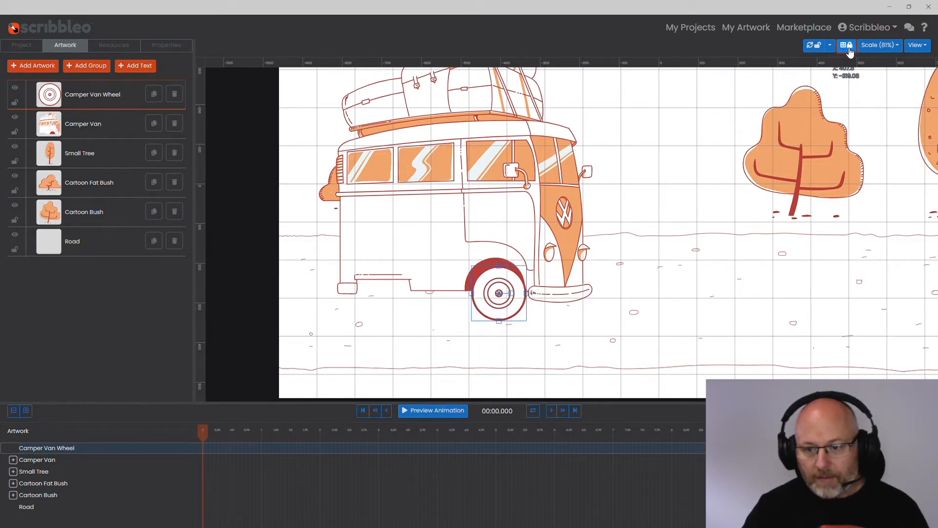
mouse_move(499, 293)
mouse_down()
mouse_move(472, 296)
mouse_move(503, 298)
mouse_move(508, 335)
mouse_move(509, 305)
mouse_up()
scroll(501, 311, up, 5)
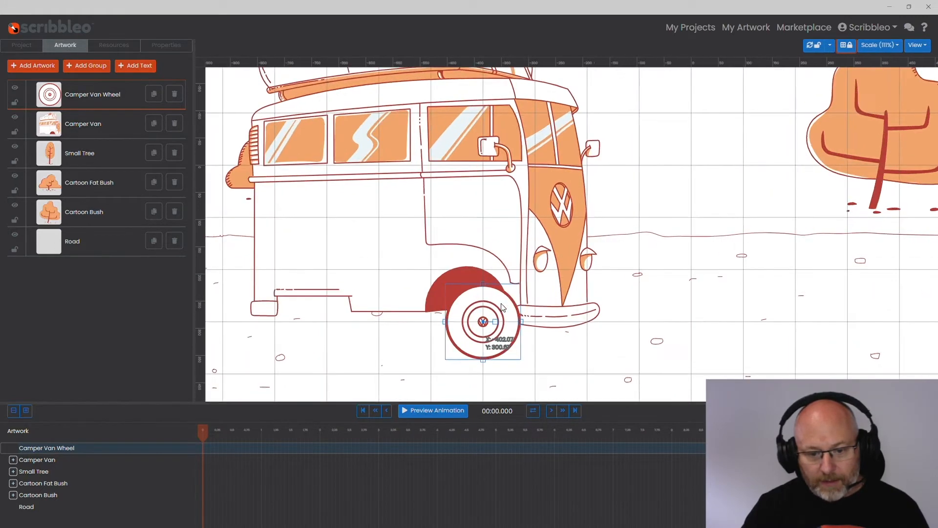
scroll(548, 245, up, 2)
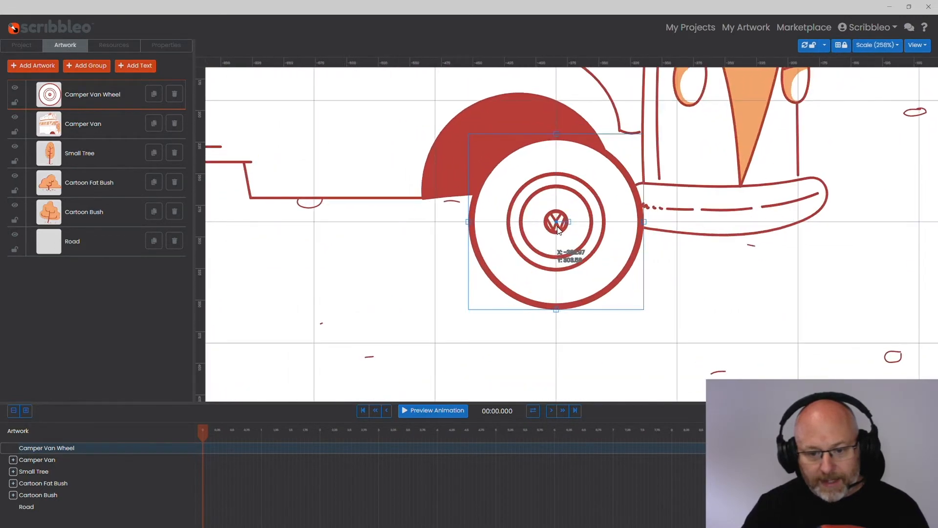
drag(468, 232, 556, 225)
Set the Camper Van Wheel's horizontal anchor to 0%
click(167, 45)
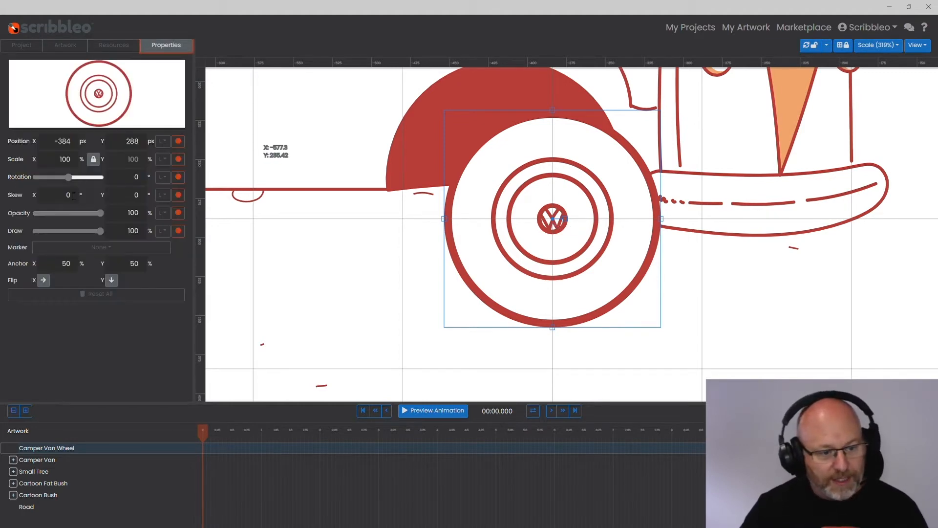
double_click(64, 265)
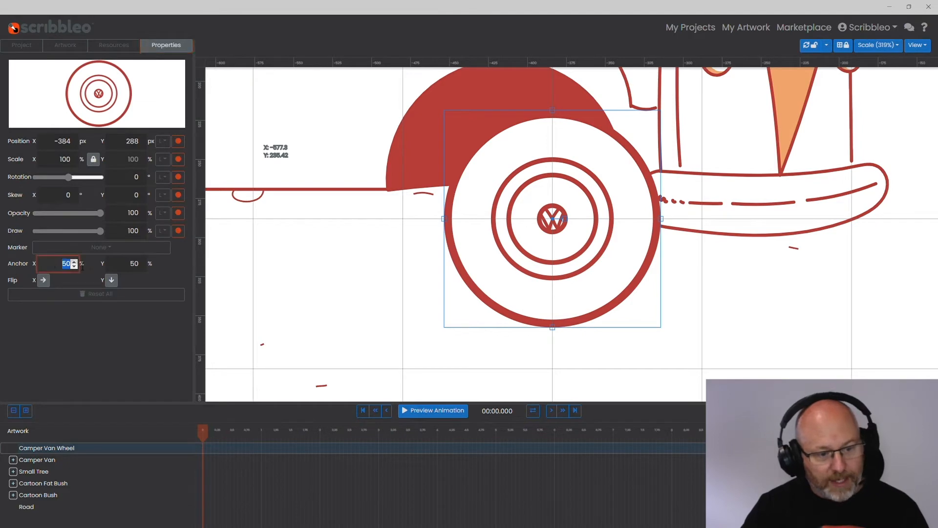
double_click(118, 268)
double_click(67, 265)
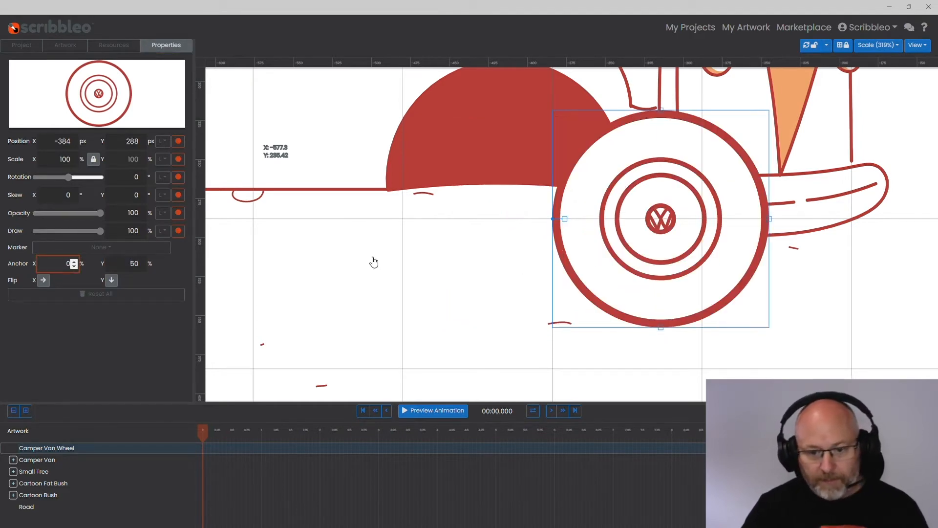
Snap the wheel's left edge to the grid at X -480, Y 288, and set its horizontal anchor back to 50%
drag(551, 224, 474, 237)
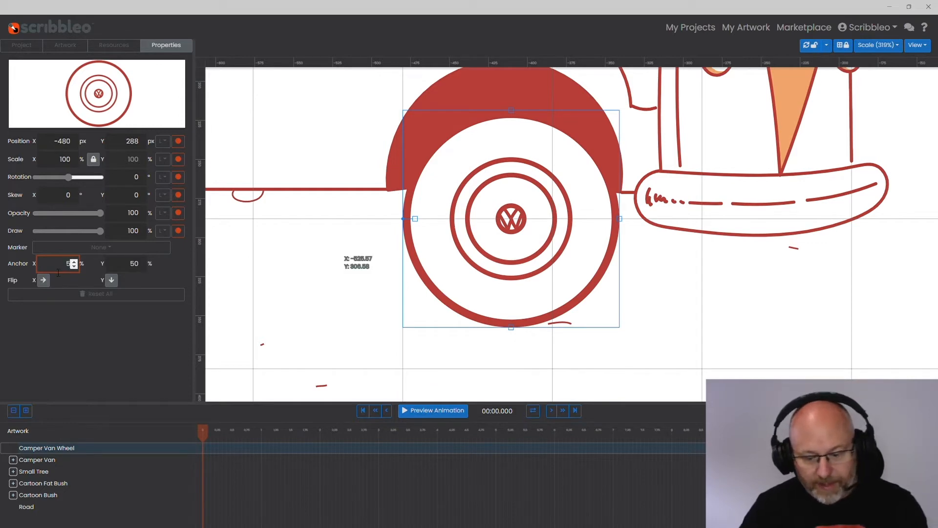
key(Return)
drag(376, 271, 440, 202)
key(ctrl+z)
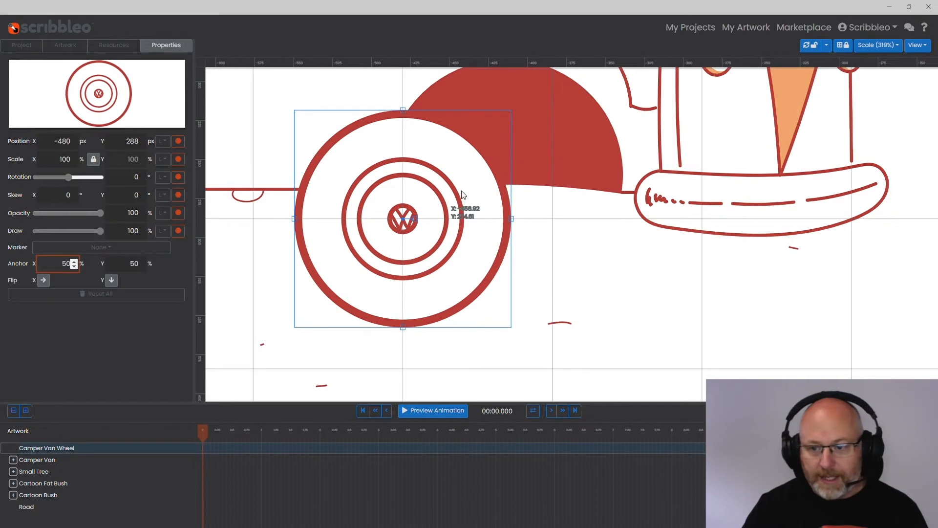
Disable snapping to the grid and hide the grid and guides overlays
click(843, 45)
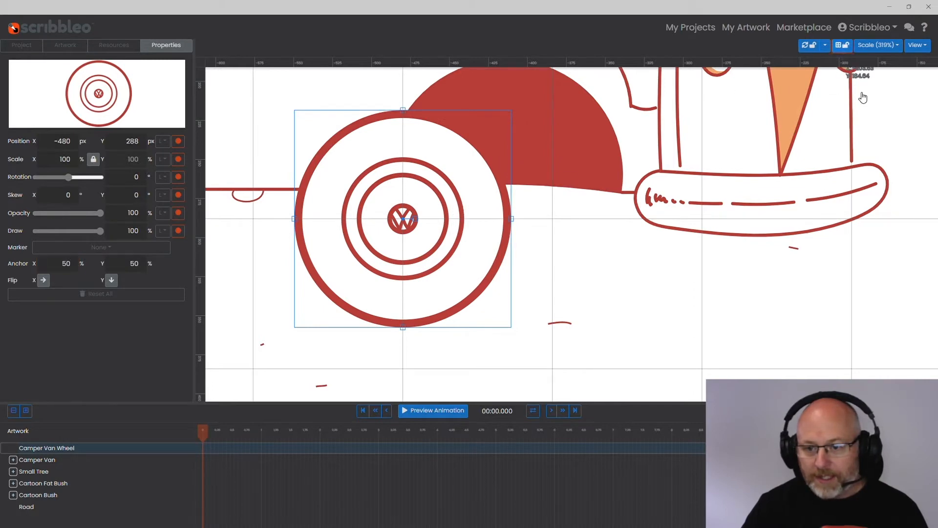
click(915, 45)
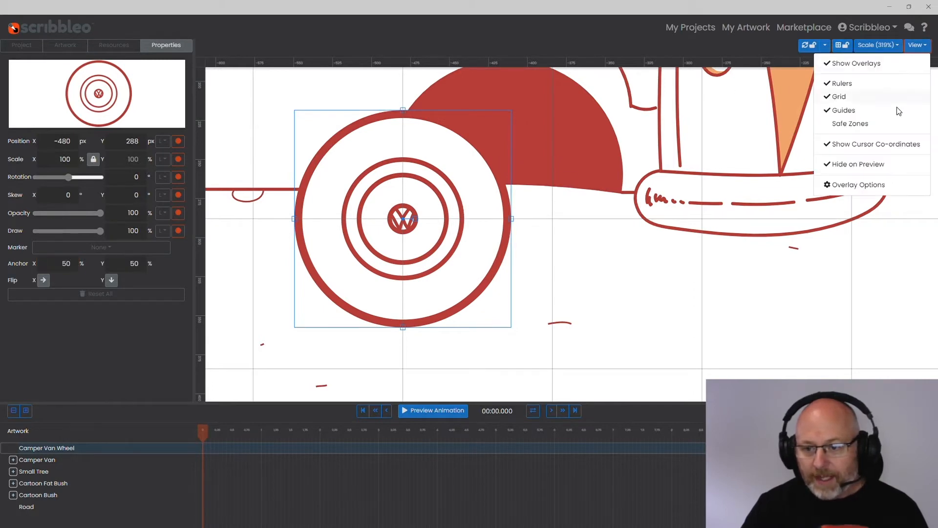
click(841, 97)
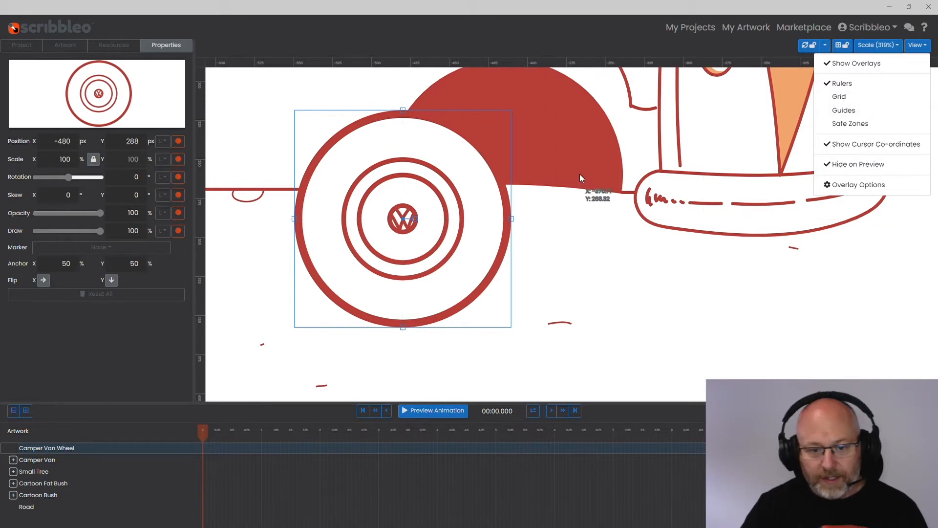
Reselect the Camper Van Wheel in the artwork list and fit it back into the van's front wheel arch
scroll(558, 203, down, 1)
scroll(558, 205, down, 5)
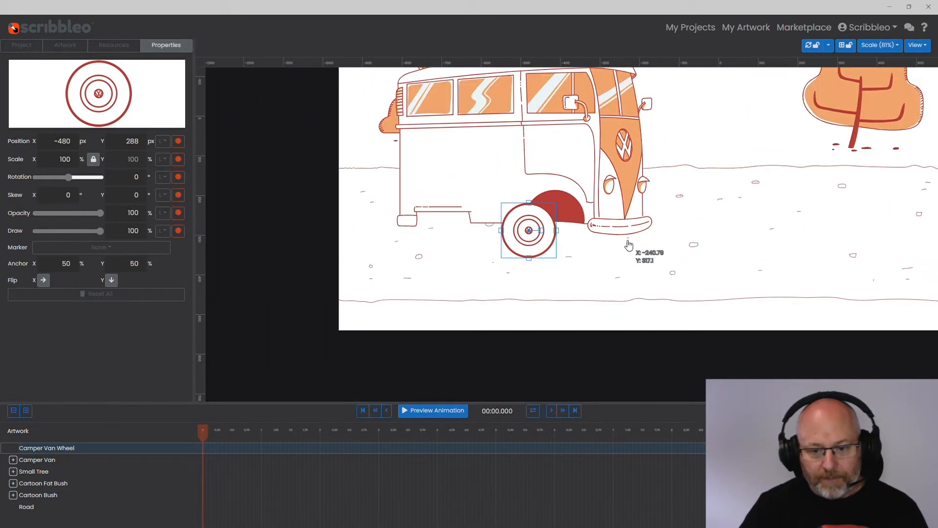
click(650, 251)
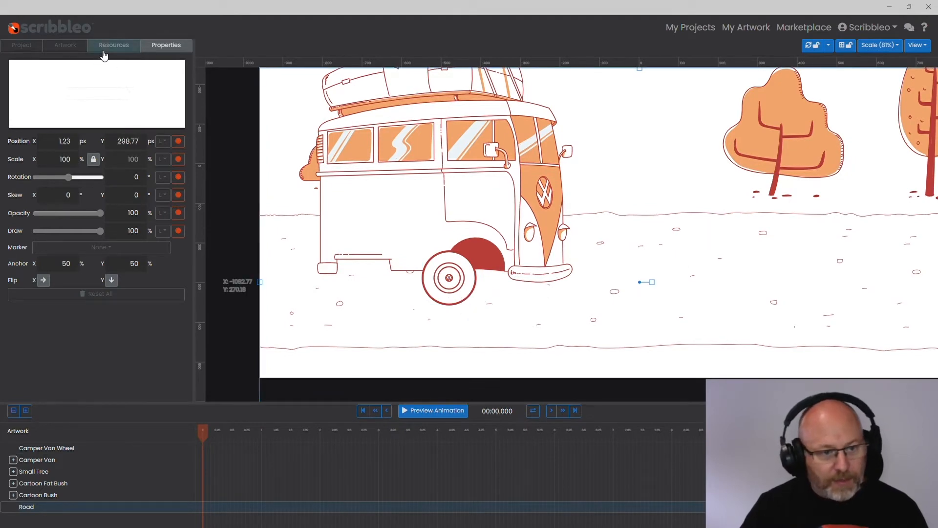
click(66, 46)
click(119, 104)
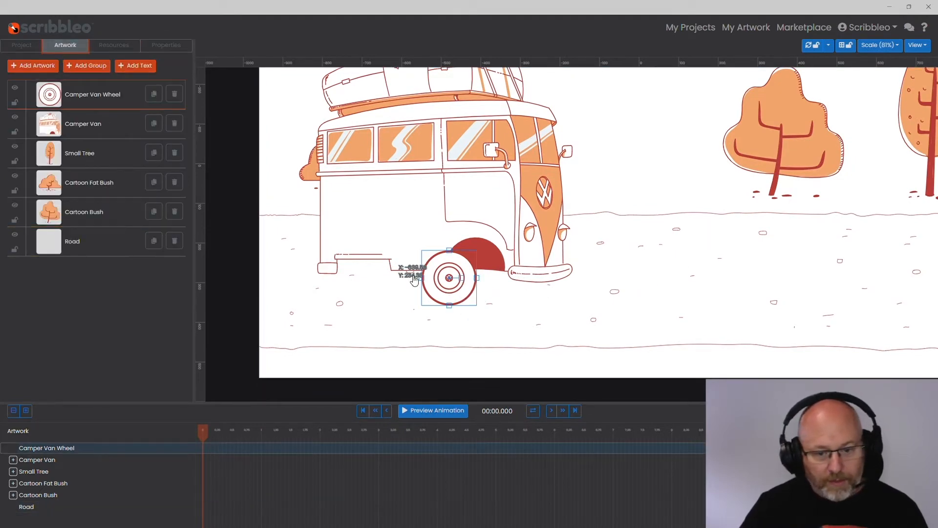
drag(447, 301, 474, 291)
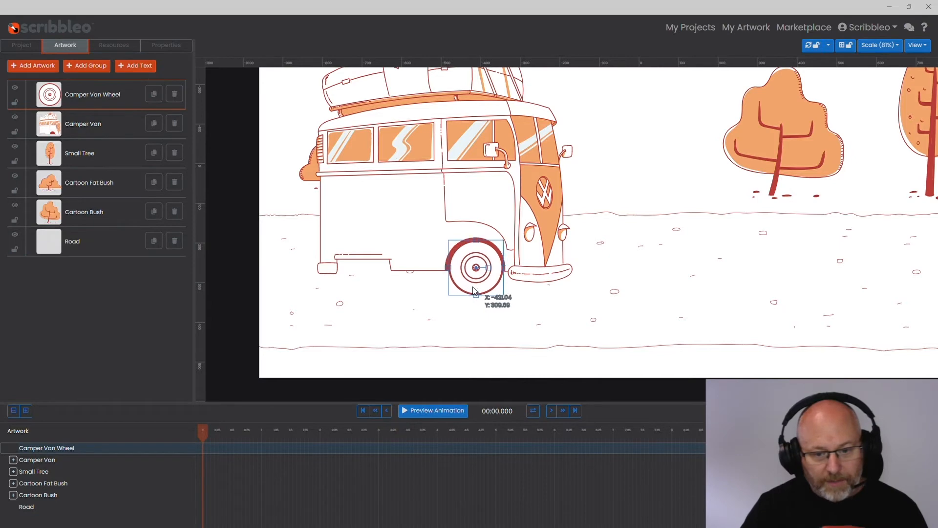
scroll(474, 291, up, 6)
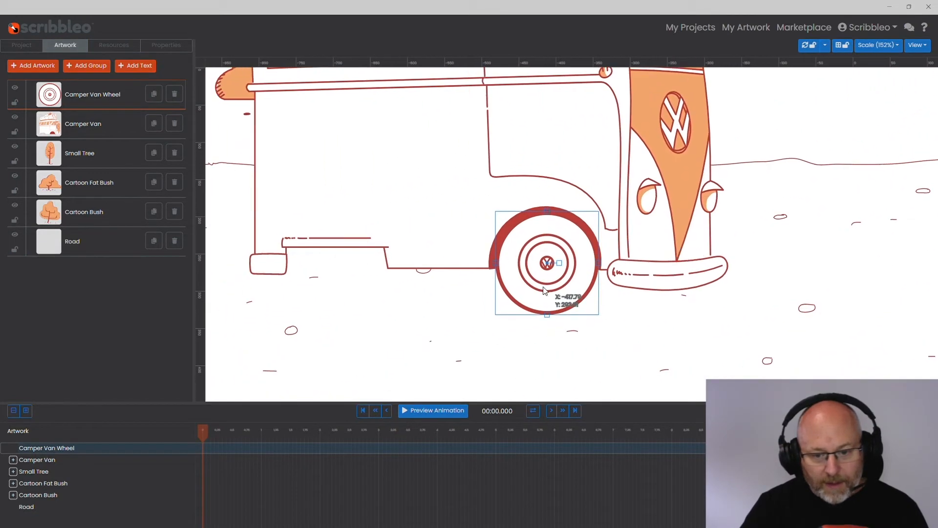
drag(544, 288, 543, 287)
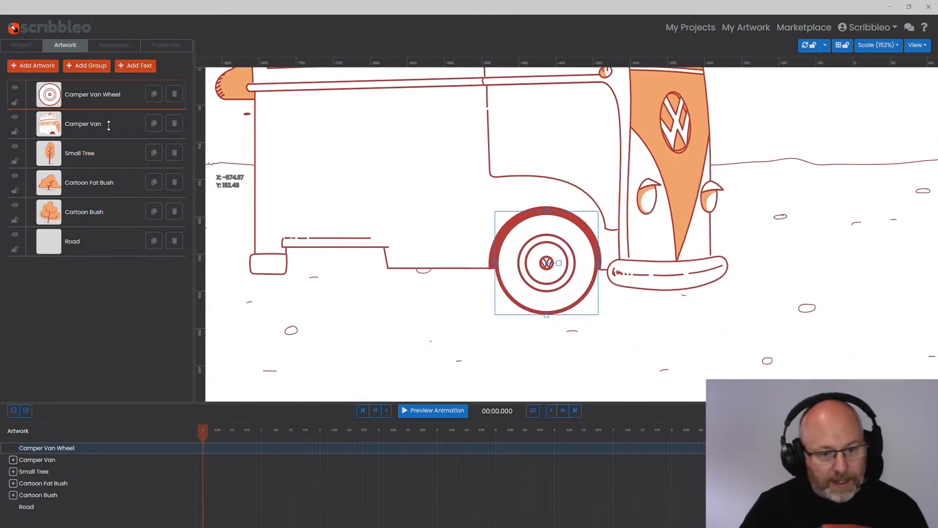
Duplicate the Camper Van Wheel and place the copy under the rear of the van, level with the front wheel
click(155, 96)
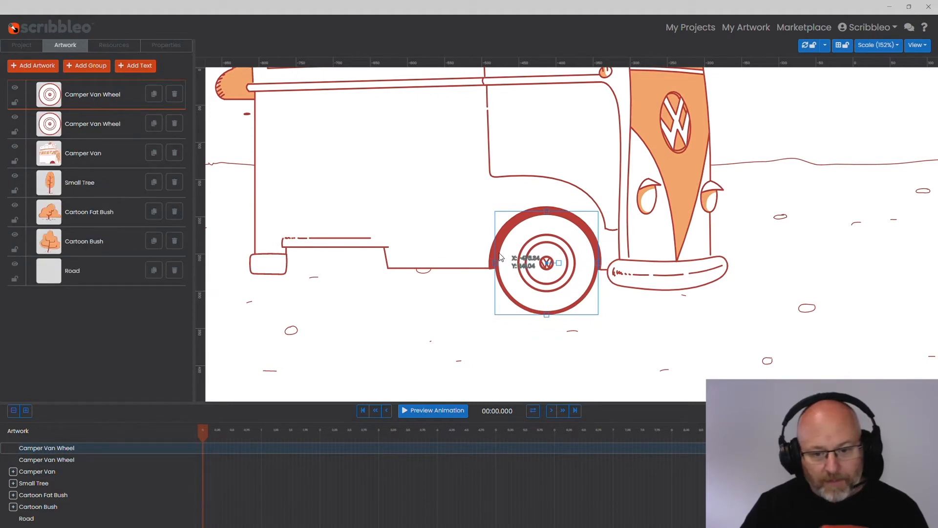
drag(546, 279, 336, 282)
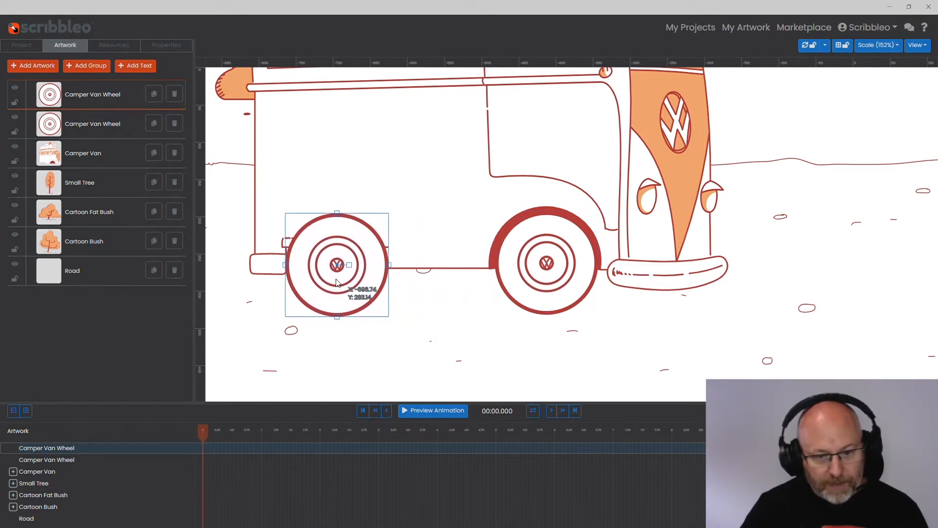
Show the grid to compare the height of the two wheels, and hide it again
click(916, 45)
click(843, 97)
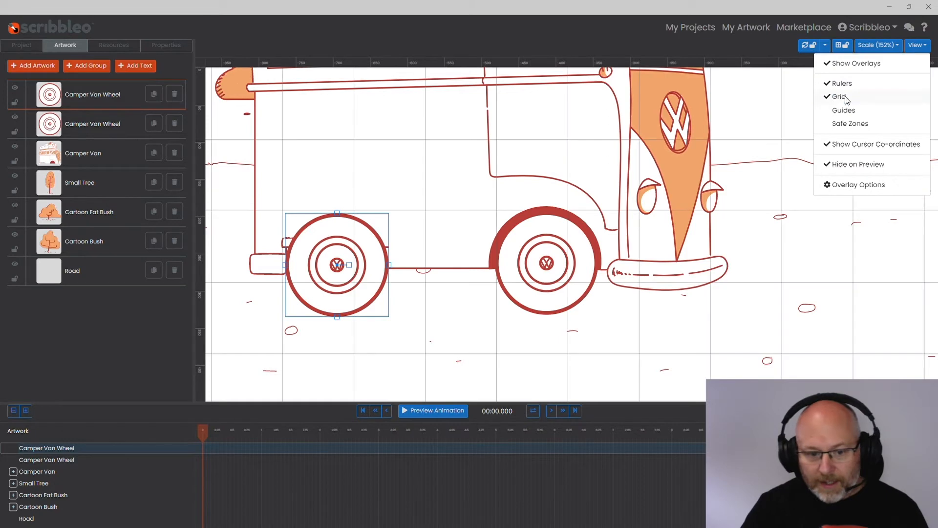
click(363, 292)
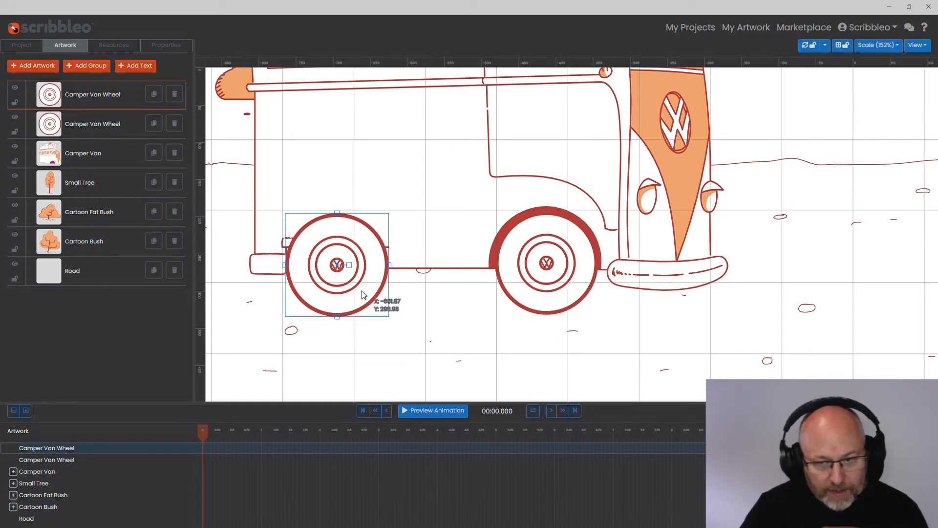
click(909, 51)
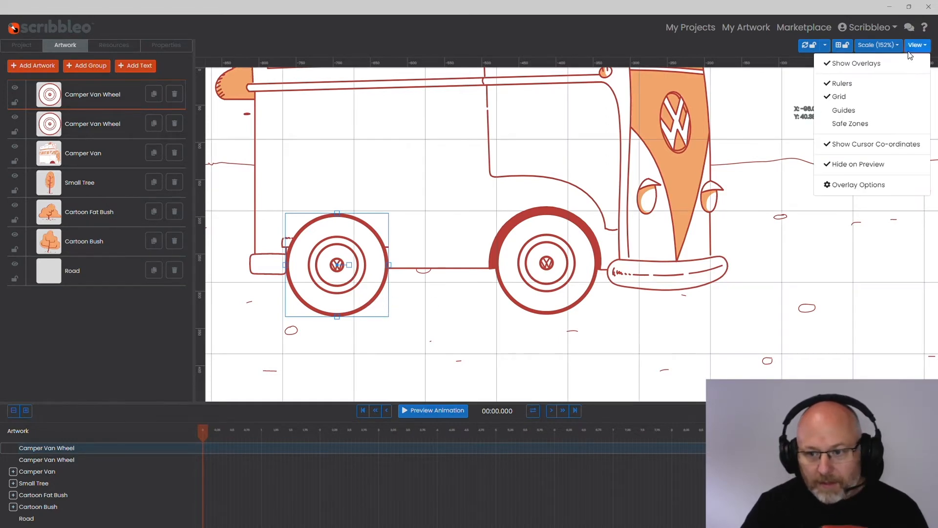
click(839, 98)
click(245, 211)
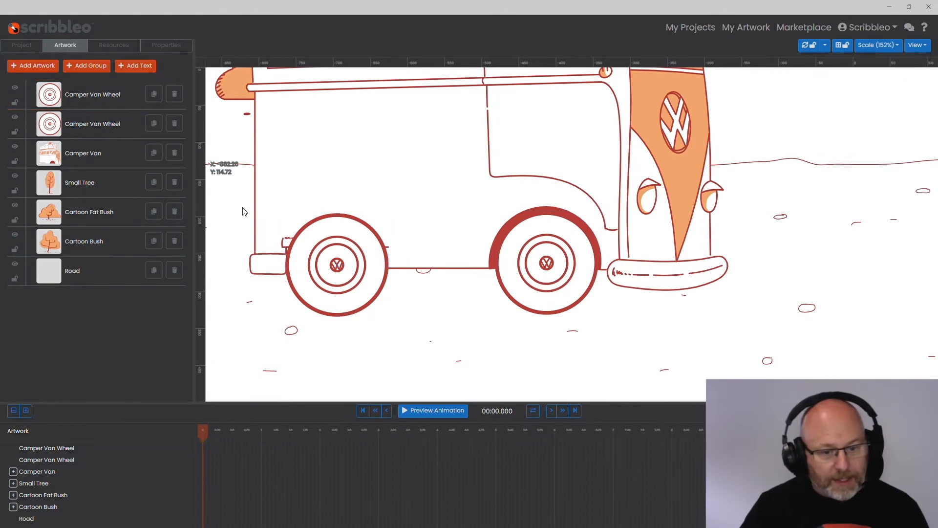
Move the rear Camper Van Wheel below the Camper Van in the layer order so it sits behind the bodywork
click(336, 255)
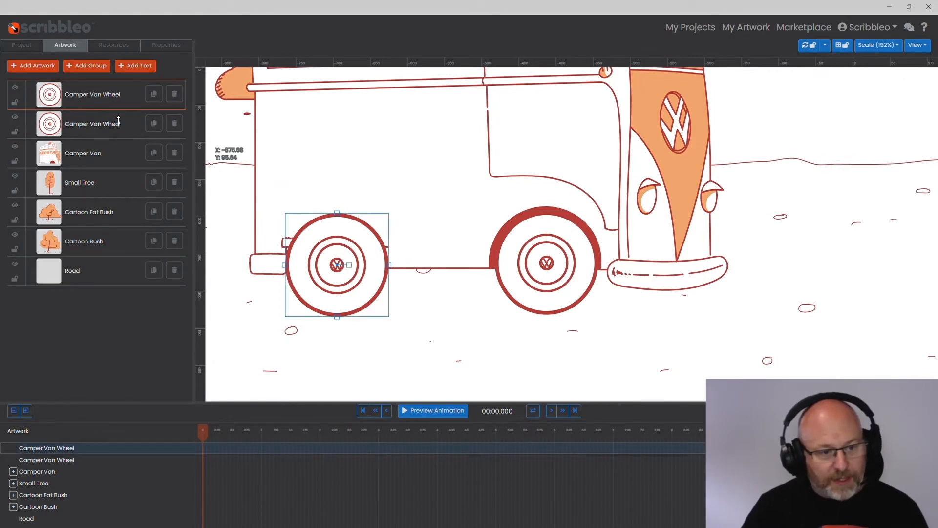
drag(111, 102, 112, 174)
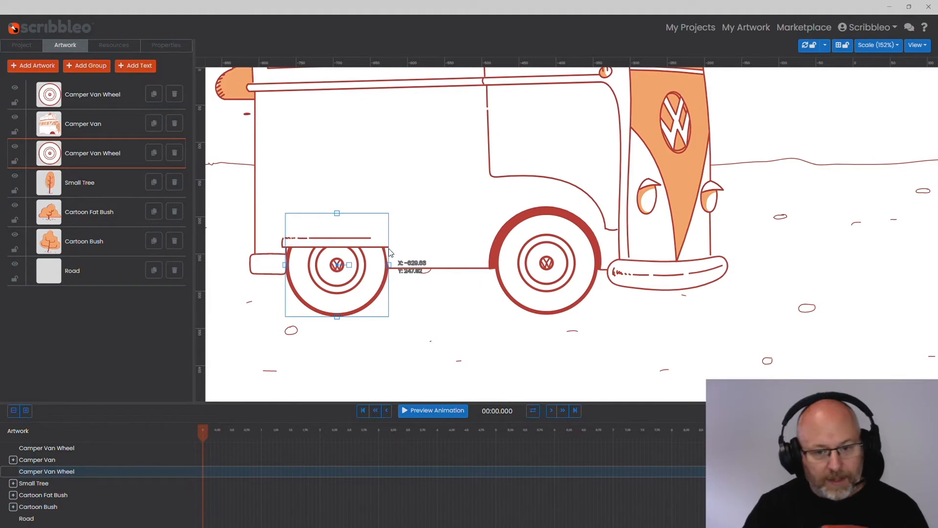
Move the Cartoon Fat Bush above the Small Tree in the artwork order
scroll(391, 247, down, 5)
drag(641, 243, 503, 295)
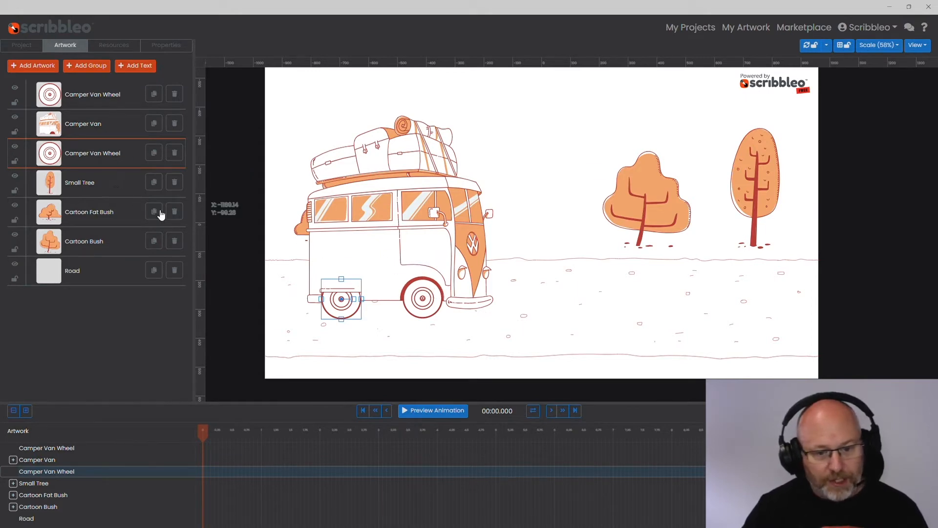
click(302, 228)
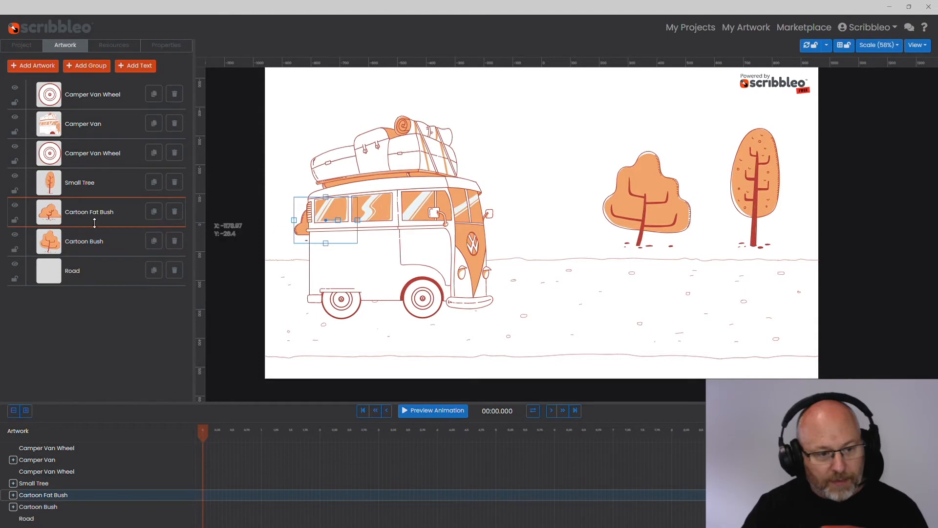
mouse_move(107, 215)
mouse_down()
mouse_move(112, 117)
mouse_move(97, 193)
mouse_move(110, 253)
mouse_up()
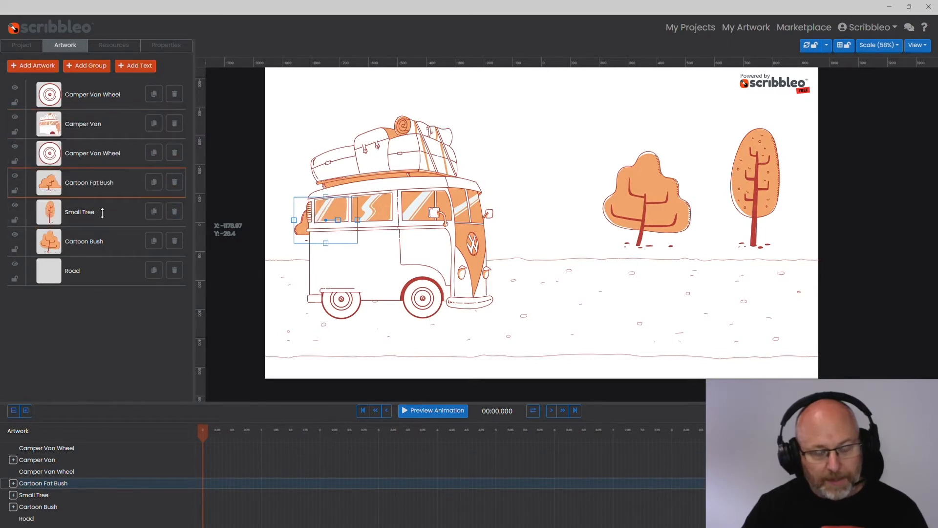
Add a group for the van artwork and place the Camper Van and both Camper Van Wheels inside it
click(110, 131)
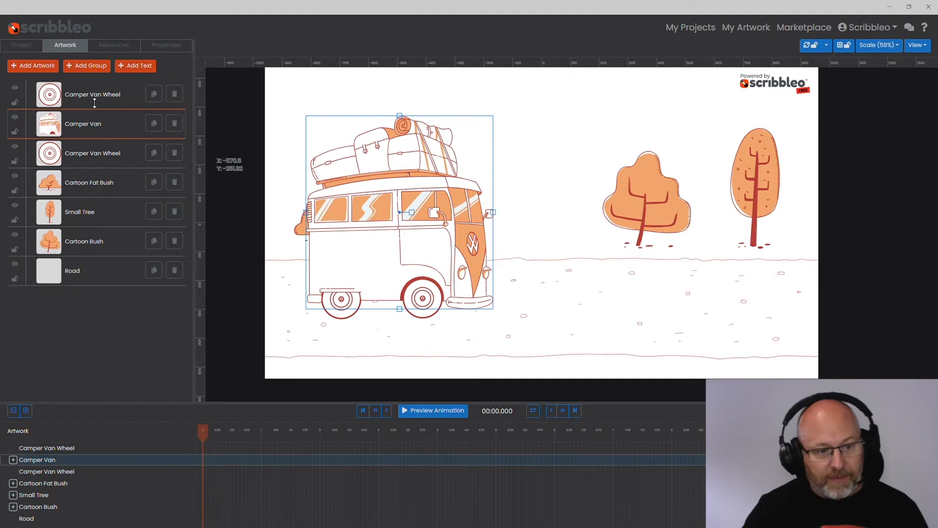
click(89, 69)
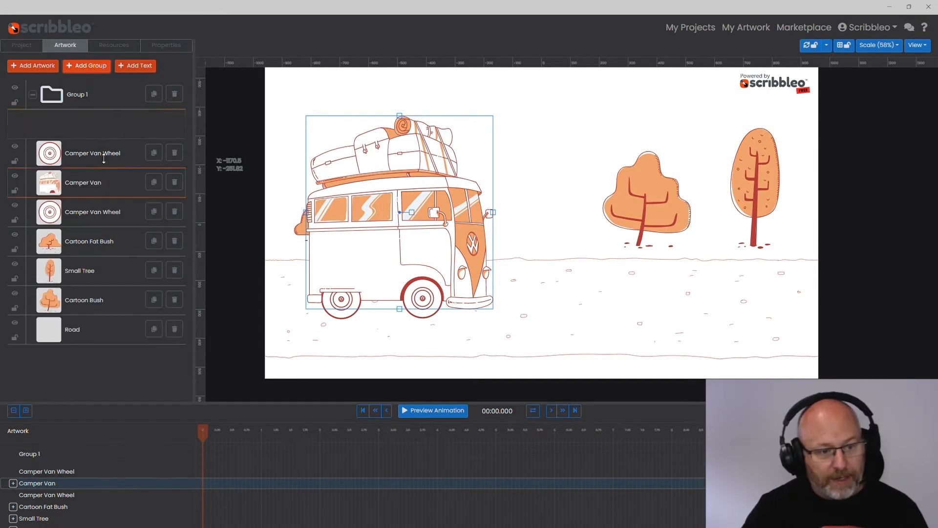
drag(65, 187, 80, 127)
drag(50, 163, 89, 141)
drag(55, 185, 94, 146)
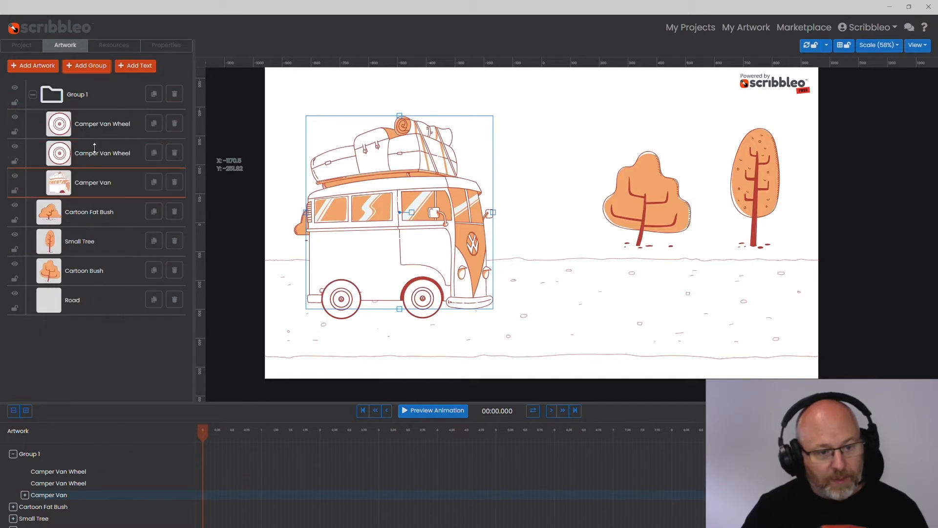
Reorder Group 1 so the front wheel is above the Camper Van and the rear wheel is below it
drag(92, 187, 104, 149)
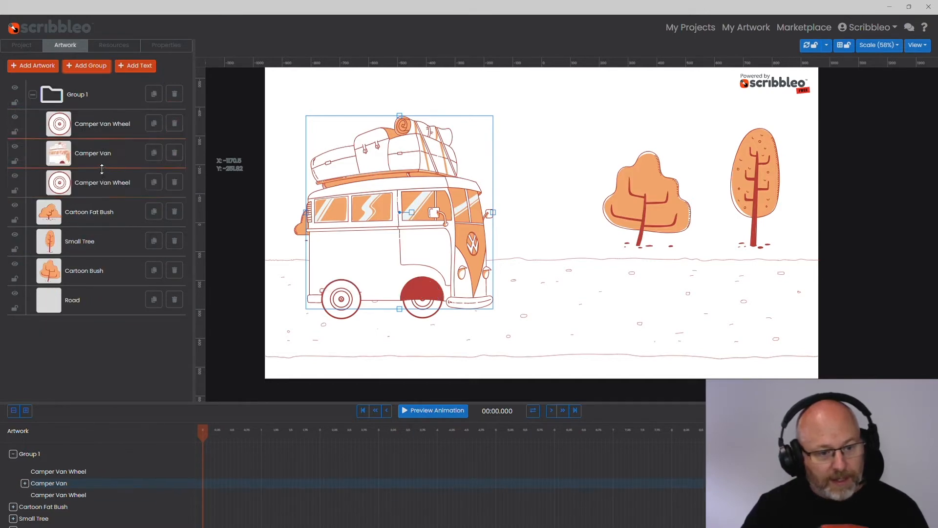
click(100, 184)
drag(92, 185, 99, 150)
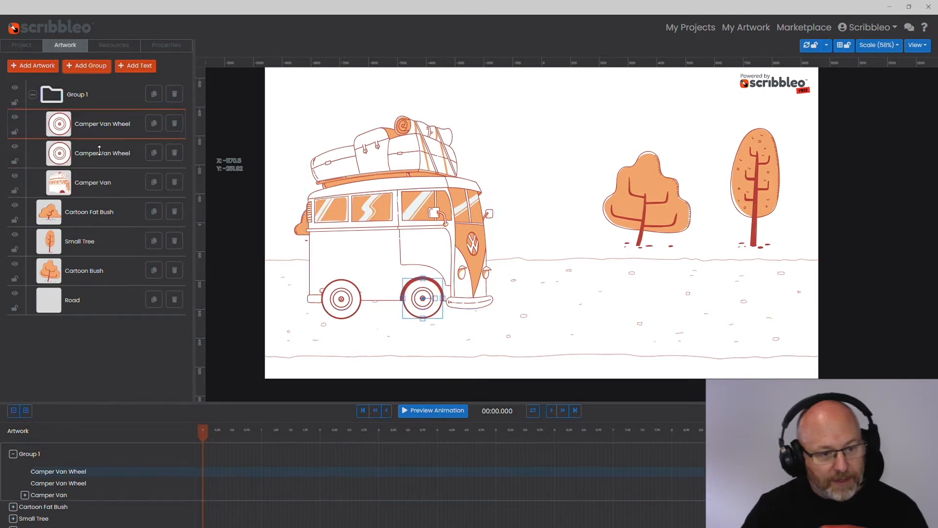
click(95, 184)
drag(95, 185, 95, 150)
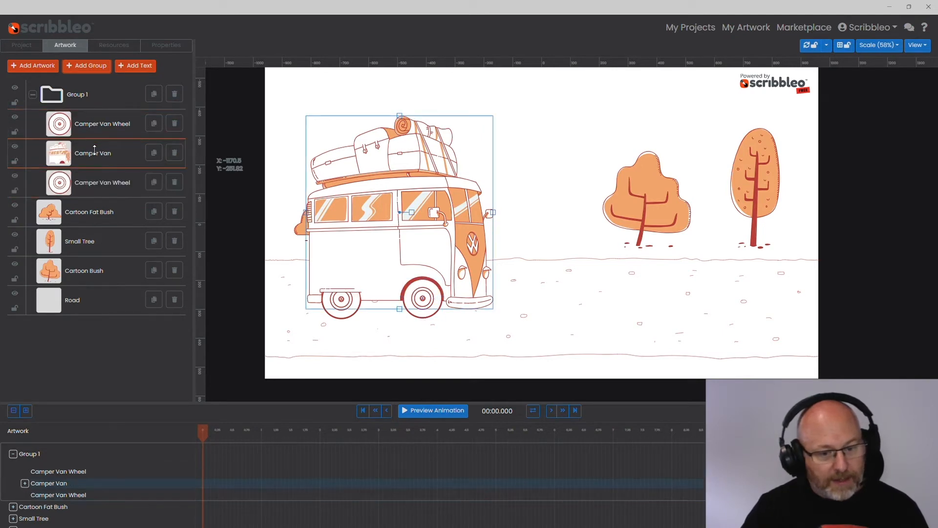
Select Group 1, its front wheel and the Camper Van in turn to check the group's contents
click(110, 102)
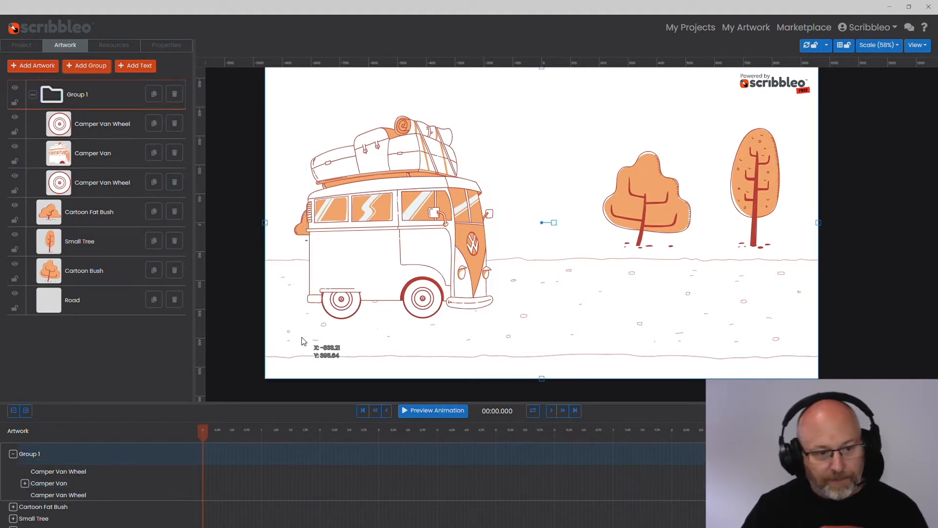
click(104, 130)
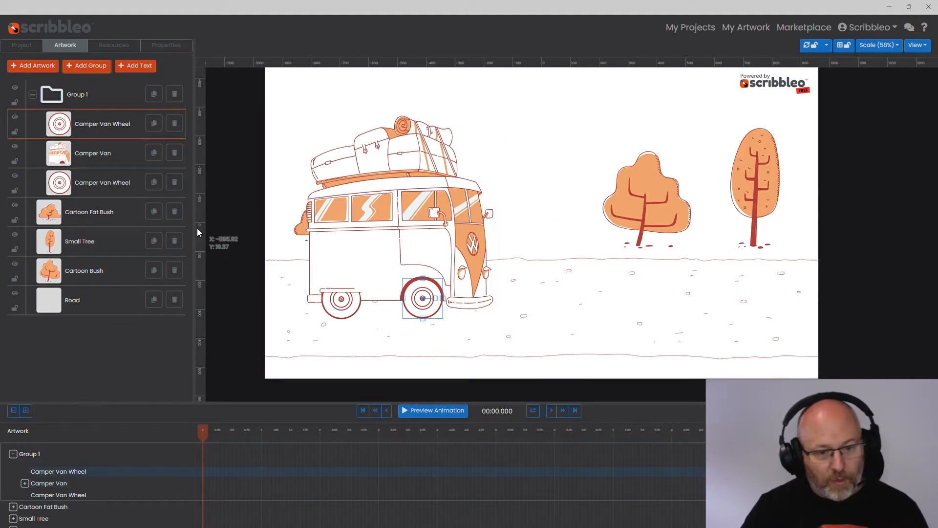
click(111, 165)
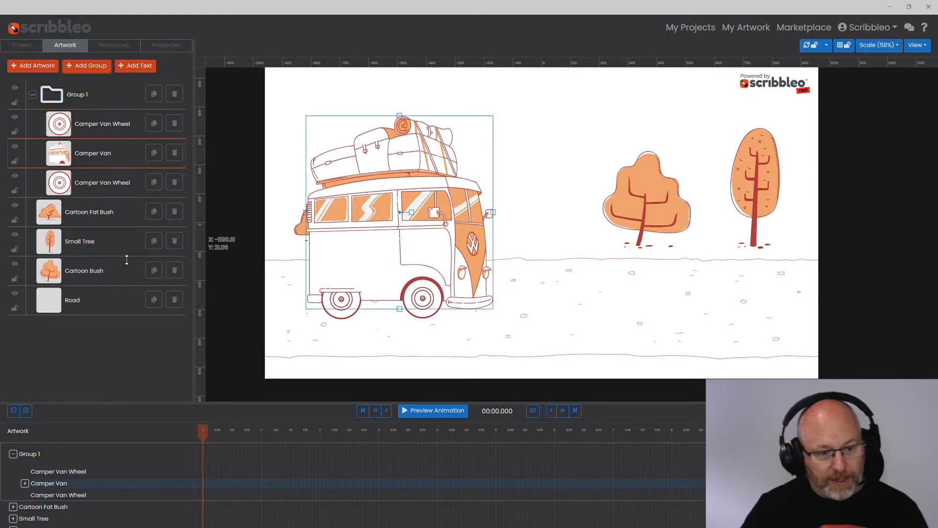
Add a second group below Group 1 and place the Cartoon Fat Bush, Small Tree, Cartoon Bush and Road inside it
click(95, 308)
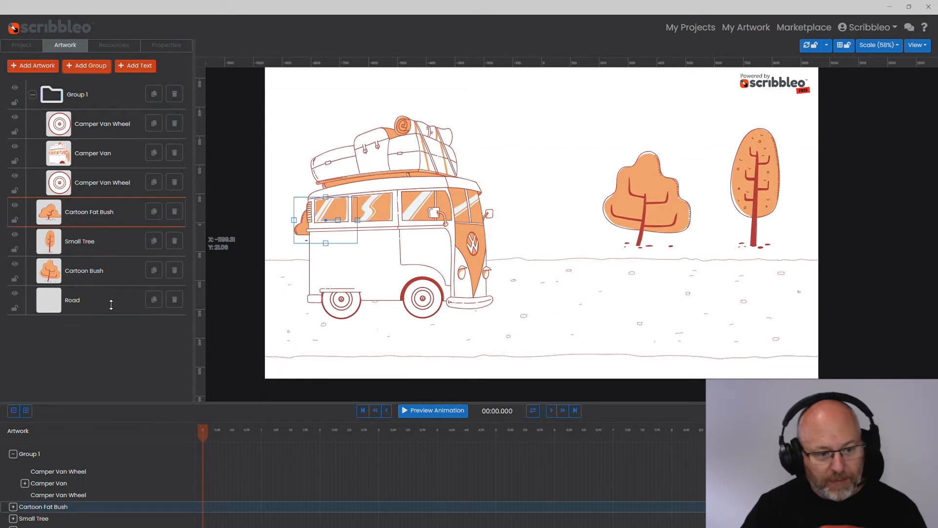
click(98, 220)
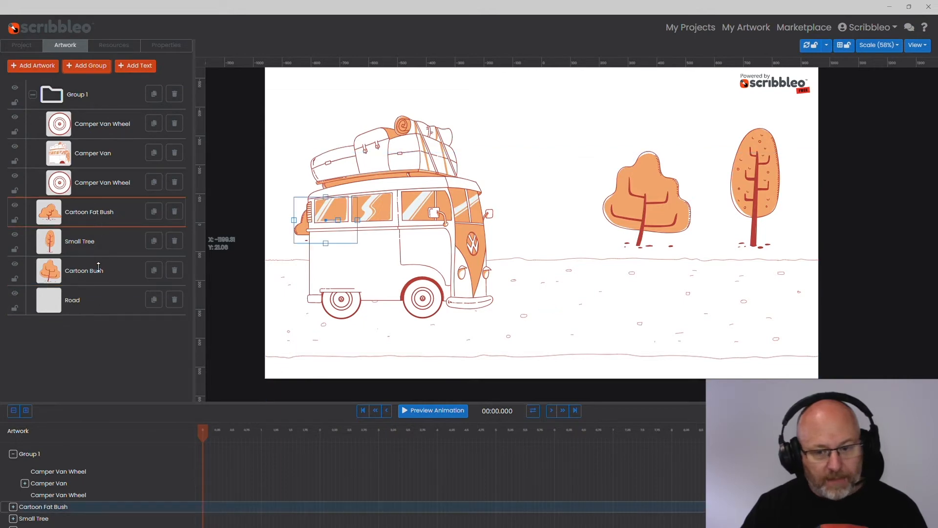
click(89, 65)
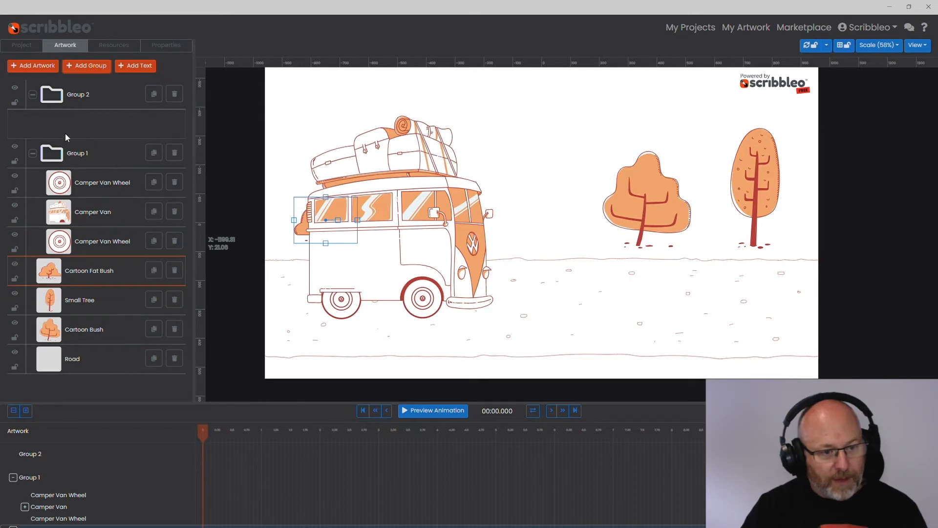
drag(92, 105, 53, 293)
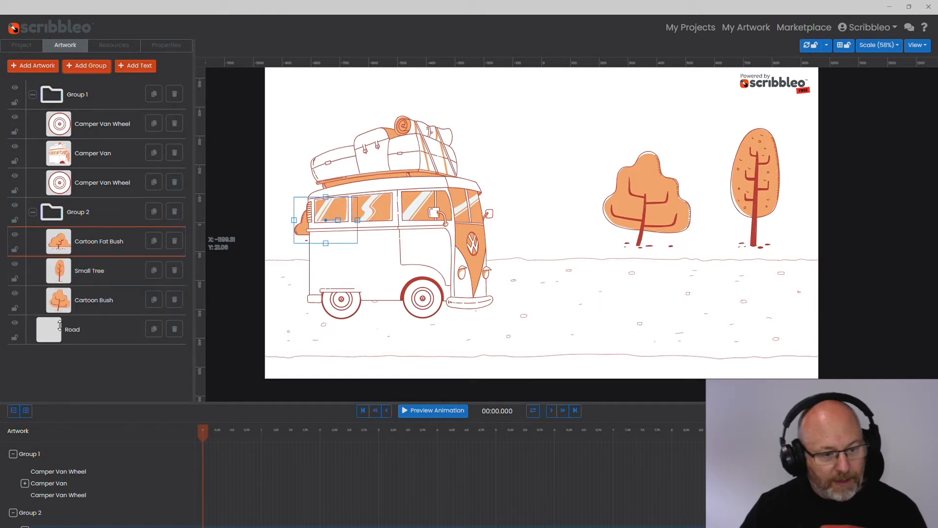
drag(59, 327, 53, 323)
click(60, 224)
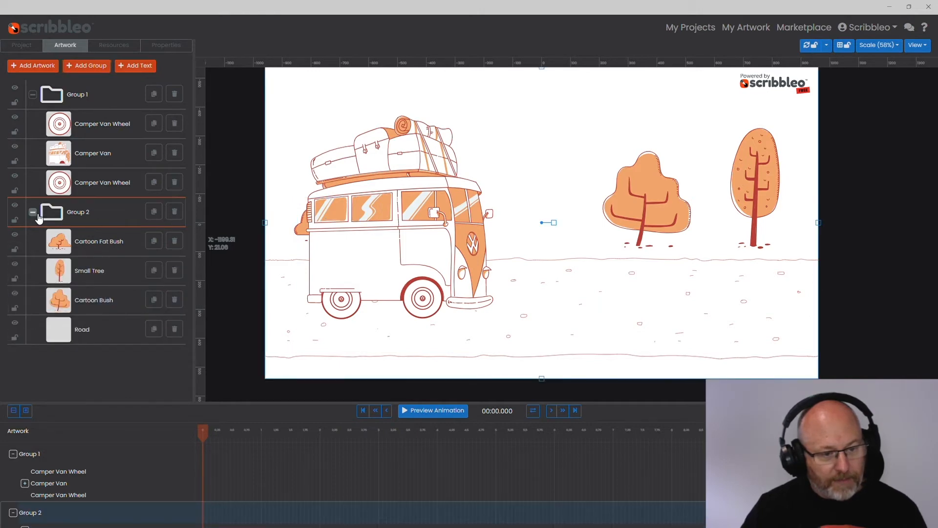
Collapse Group 2, toggle its visibility to check that the whole scenery responds, and expand it again
click(34, 213)
click(15, 206)
click(15, 206)
click(16, 208)
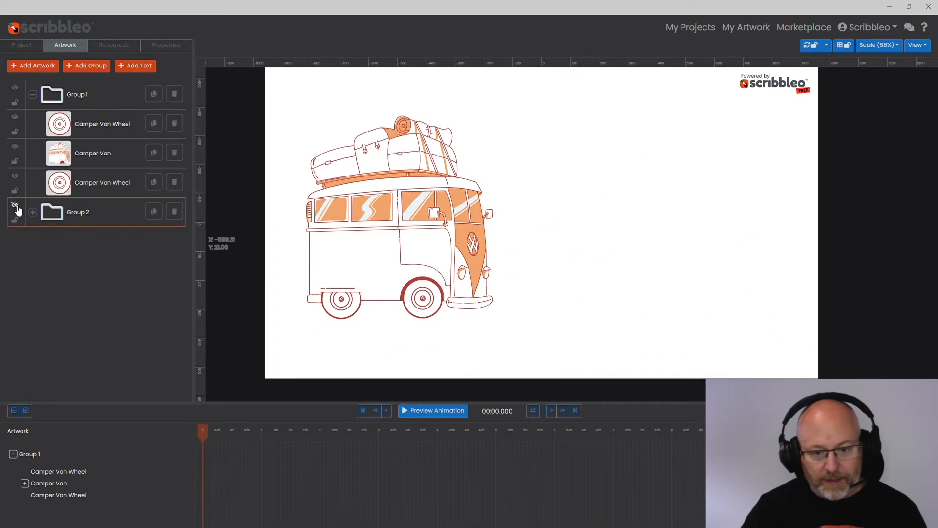
click(15, 206)
click(15, 206)
click(15, 206)
click(33, 212)
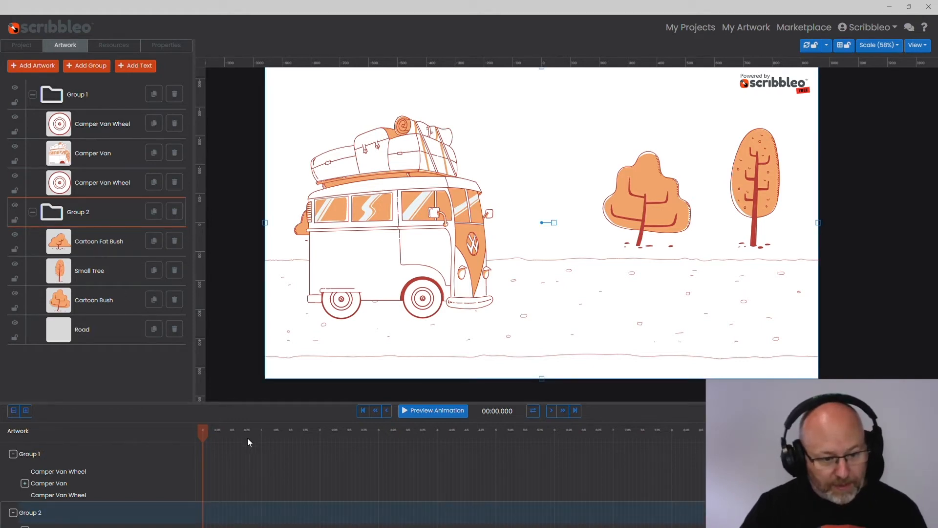
Keyframe Group 2's opacity at 0% at the start of the timeline and 100% at 00:02.433
scroll(113, 499, down, 1)
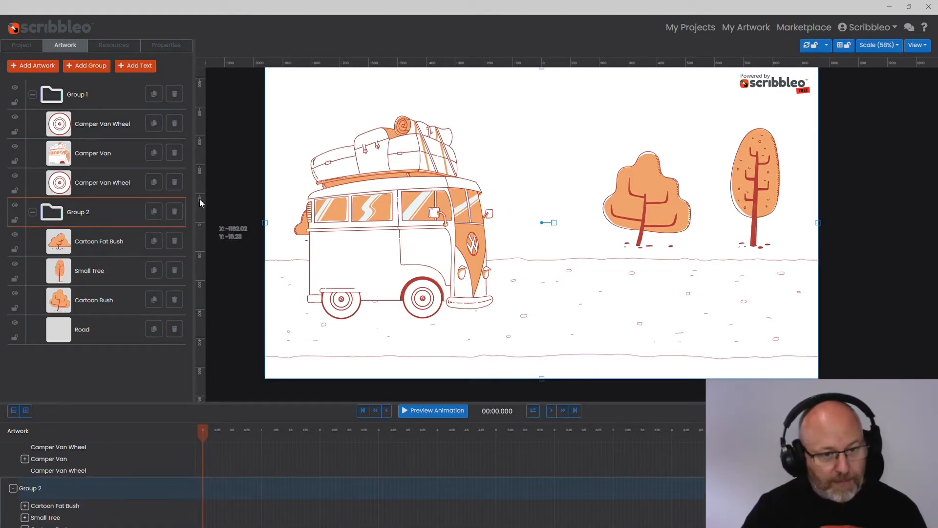
click(166, 46)
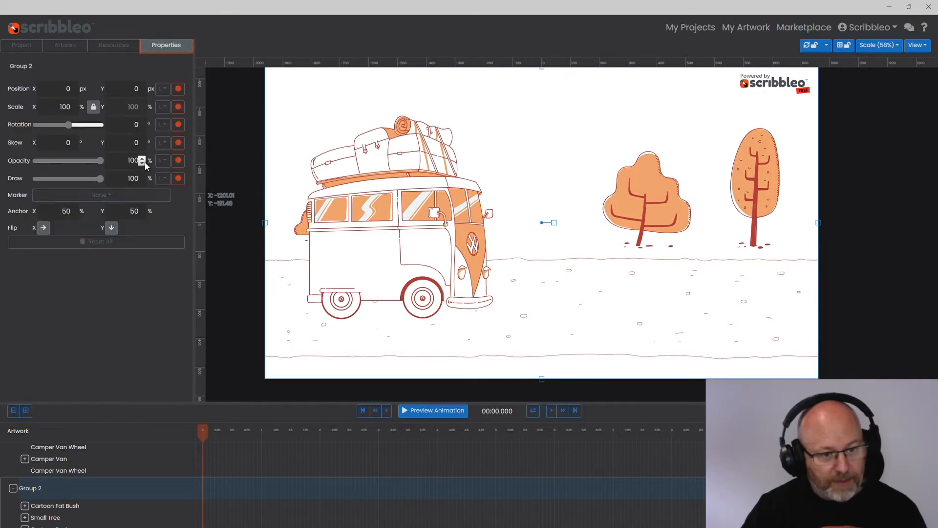
drag(101, 160, 7, 167)
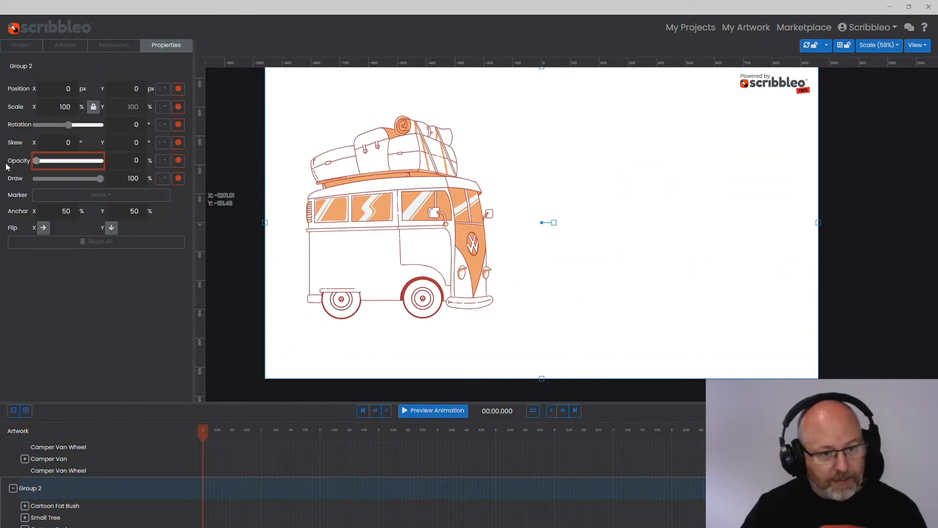
click(178, 161)
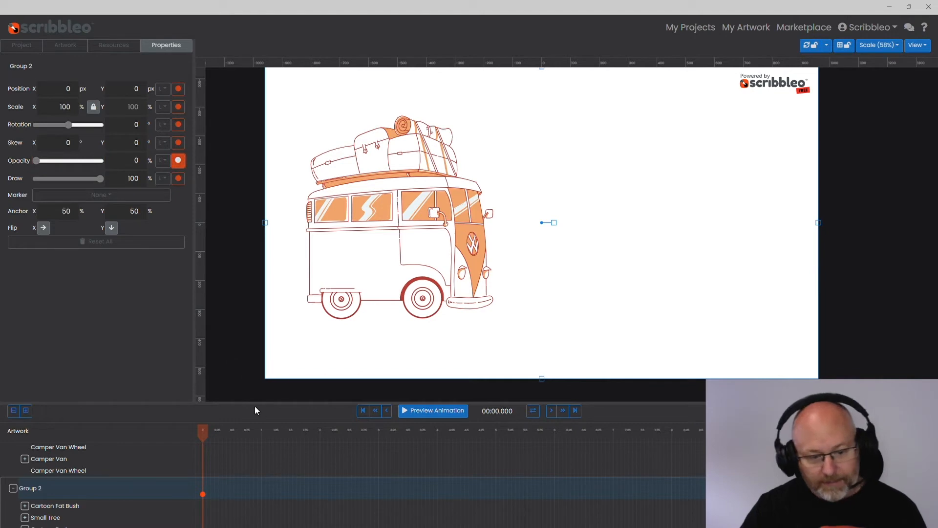
click(345, 431)
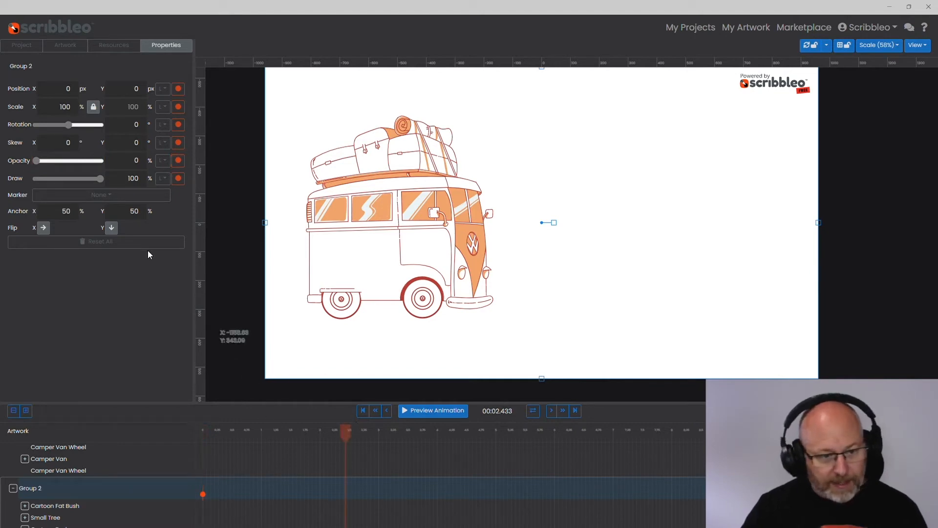
drag(37, 161, 98, 163)
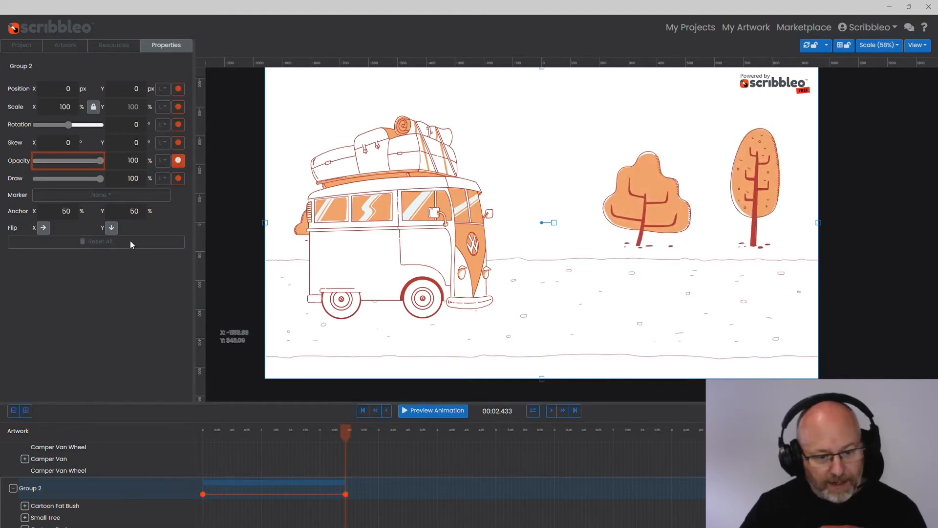
Shift Group 2's first opacity keyframe to 00:01.133 and its second slightly later, preview the fade-in, and return to the start
drag(219, 497, 272, 503)
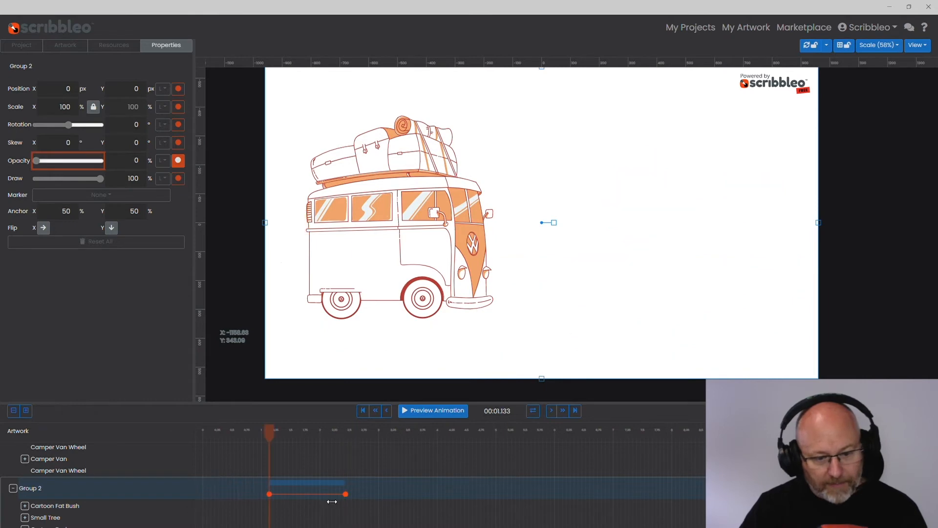
drag(348, 499, 366, 498)
click(363, 411)
click(432, 411)
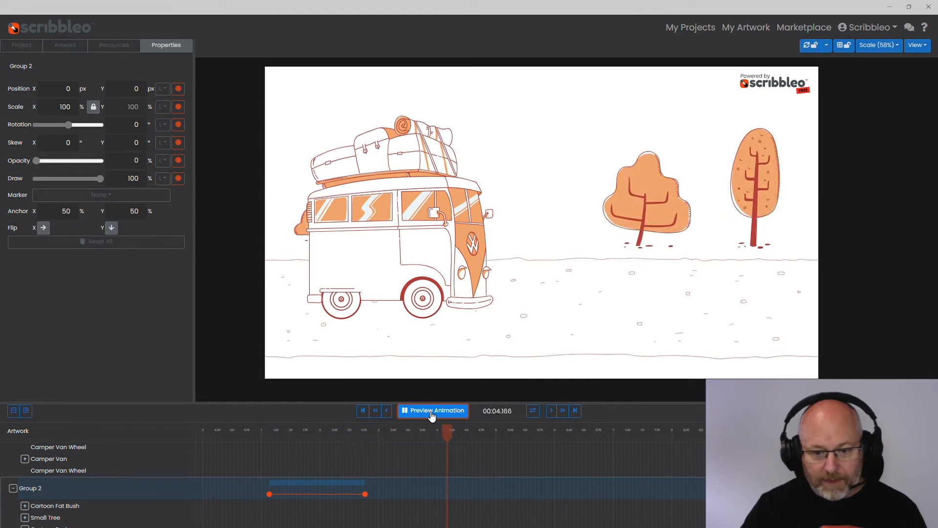
click(432, 413)
click(362, 411)
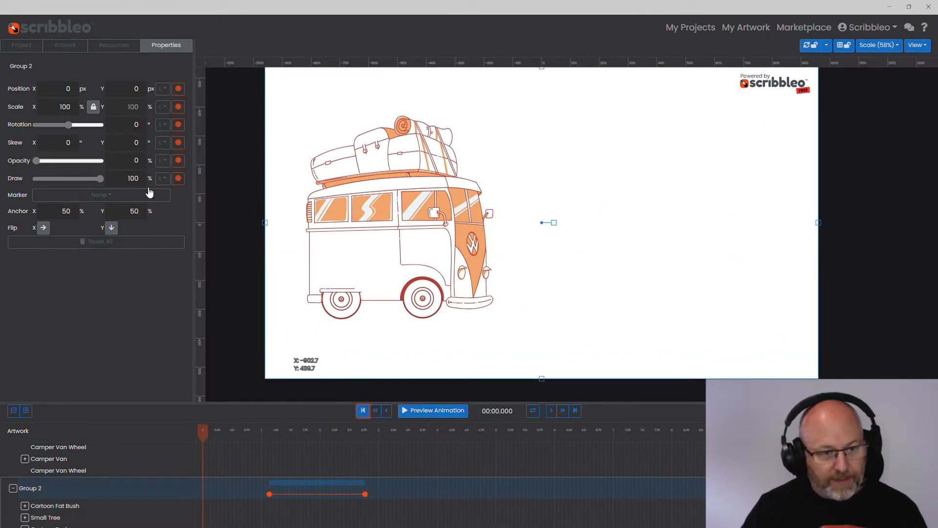
Select the front Camper Van Wheel in Group 1 and examine it up close in the wheel arch
click(61, 46)
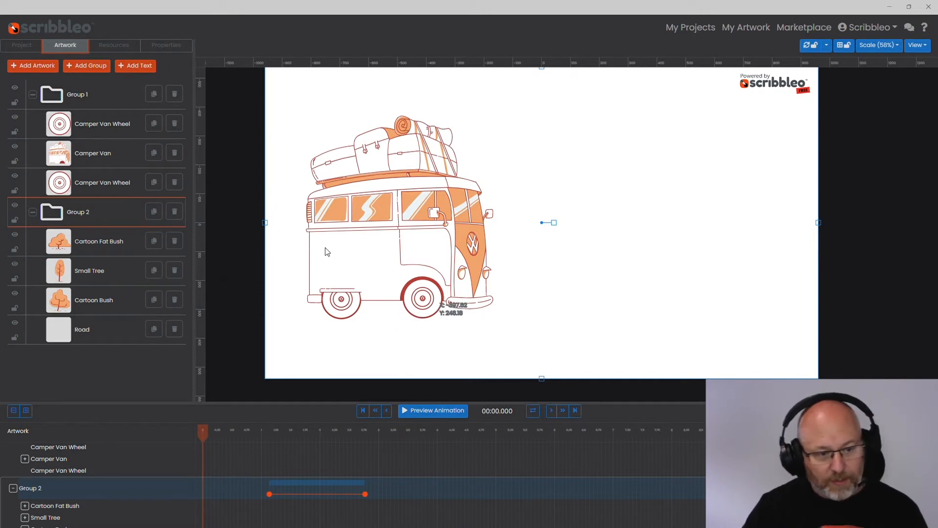
click(105, 131)
scroll(502, 288, up, 4)
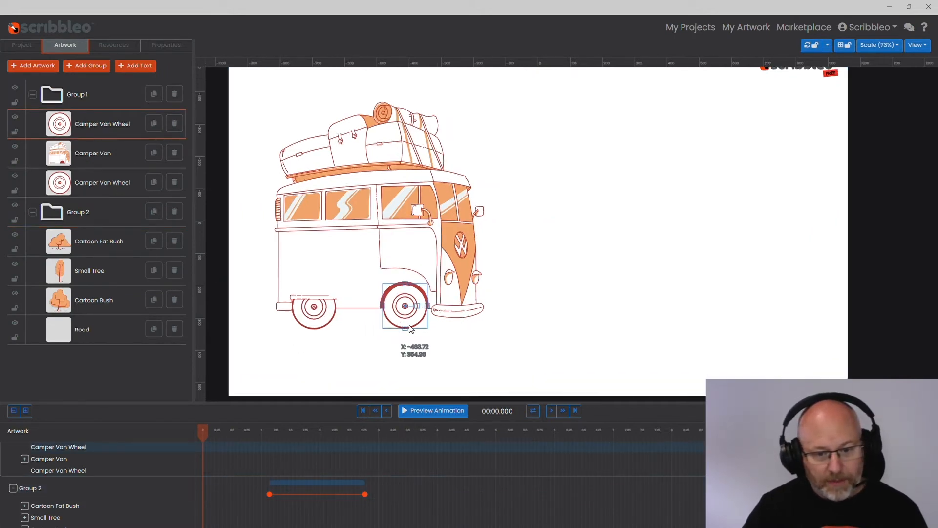
scroll(472, 262, up, 4)
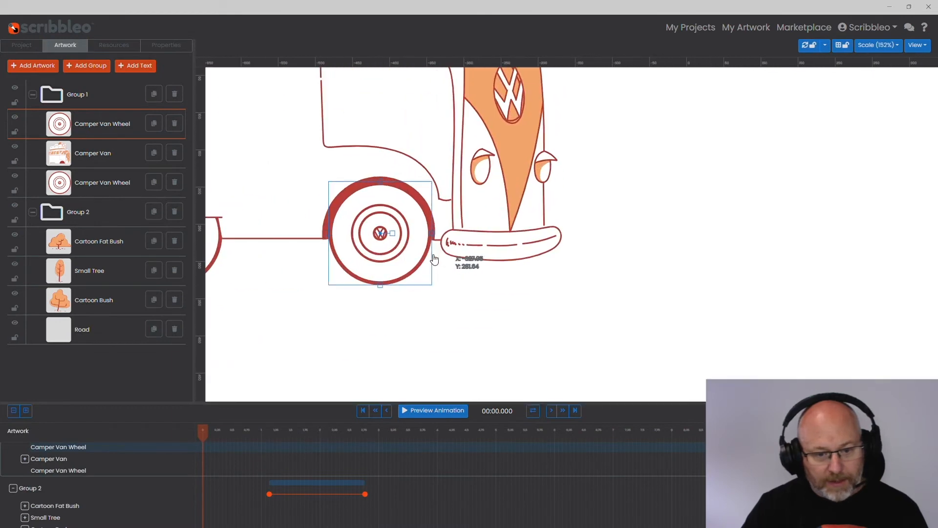
Keyframe the Camper Van's Draw property at 0% at the start of the timeline and 100% at 00:01.533
click(108, 156)
scroll(337, 272, down, 3)
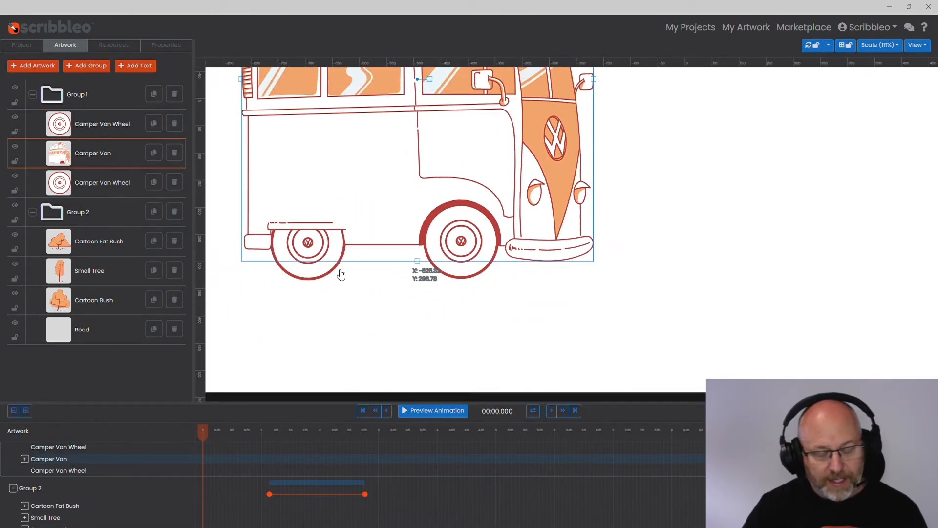
click(169, 45)
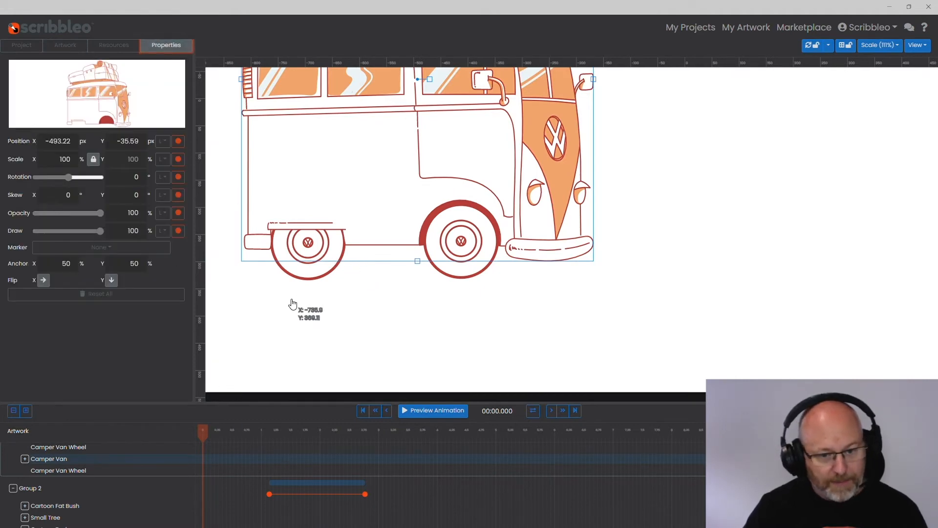
scroll(292, 304, down, 3)
drag(98, 232, 2, 239)
click(178, 231)
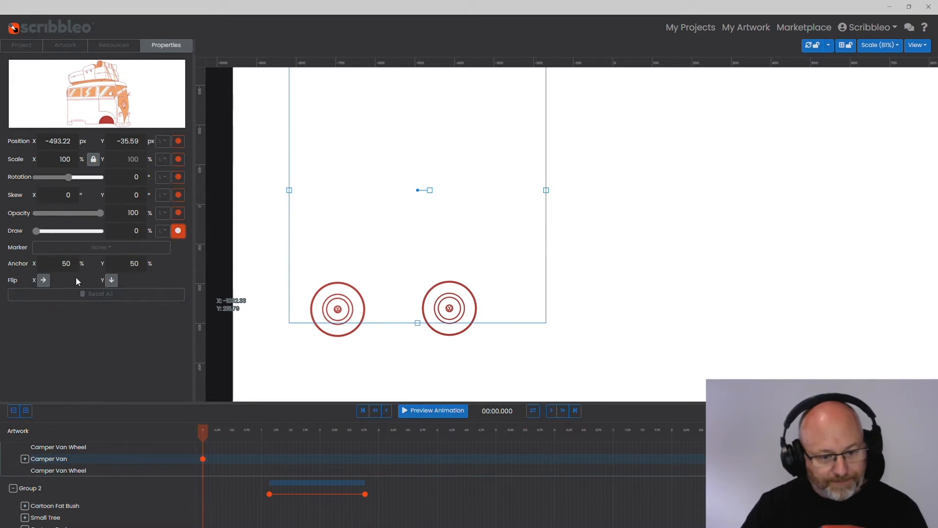
click(292, 431)
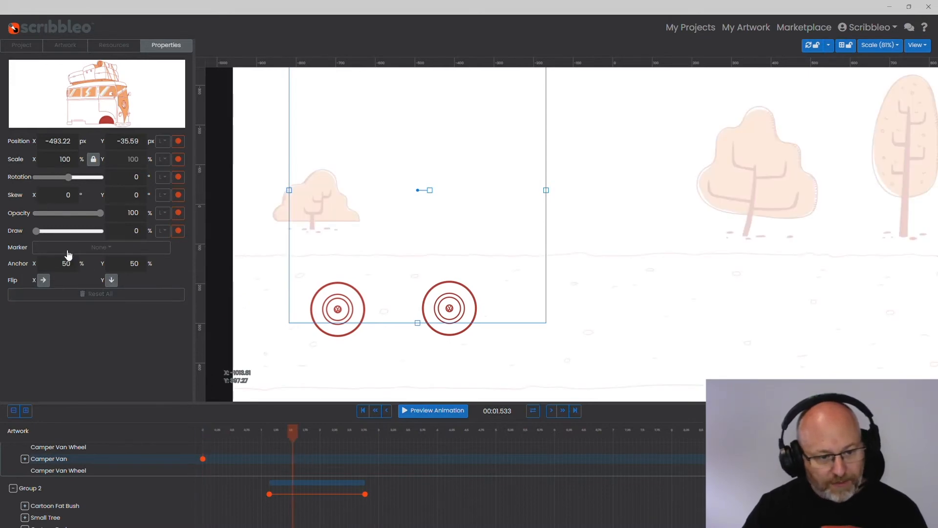
drag(37, 233, 117, 234)
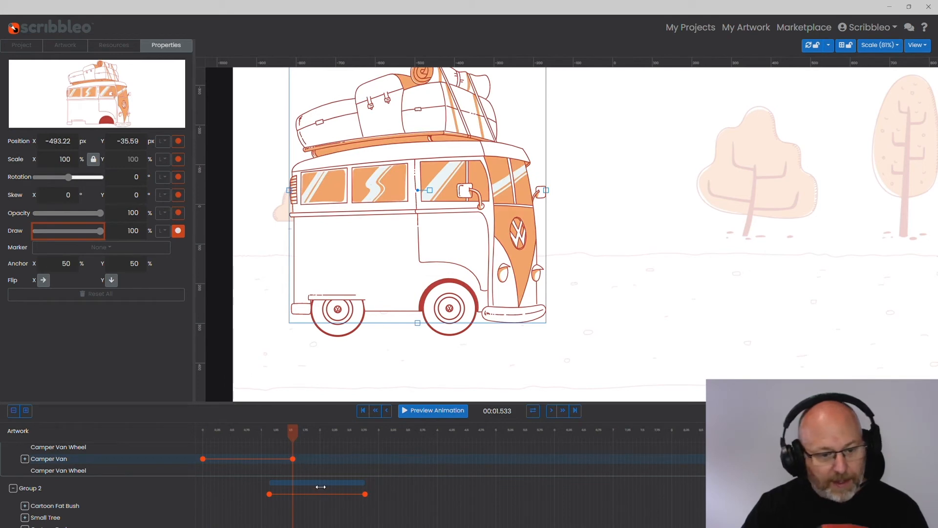
Preview the animation from the start to check how the Camper Van draws itself in
click(362, 411)
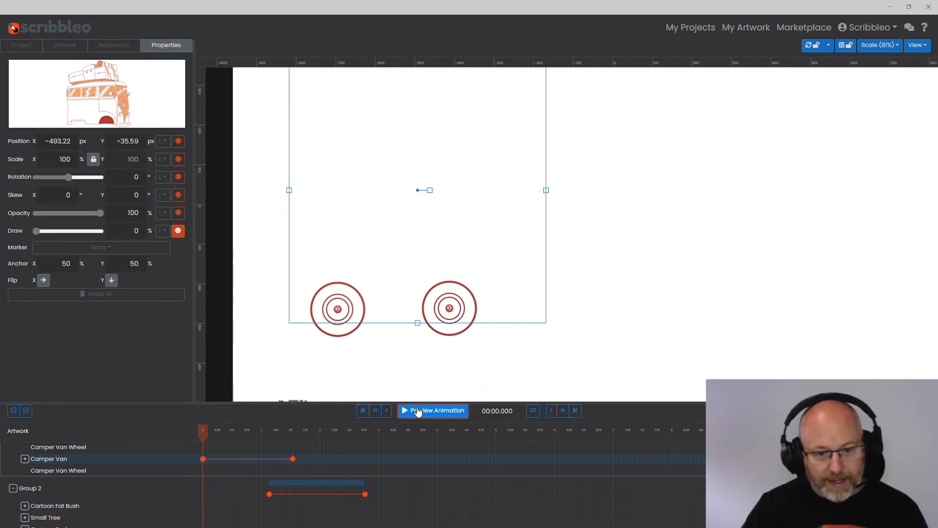
click(440, 413)
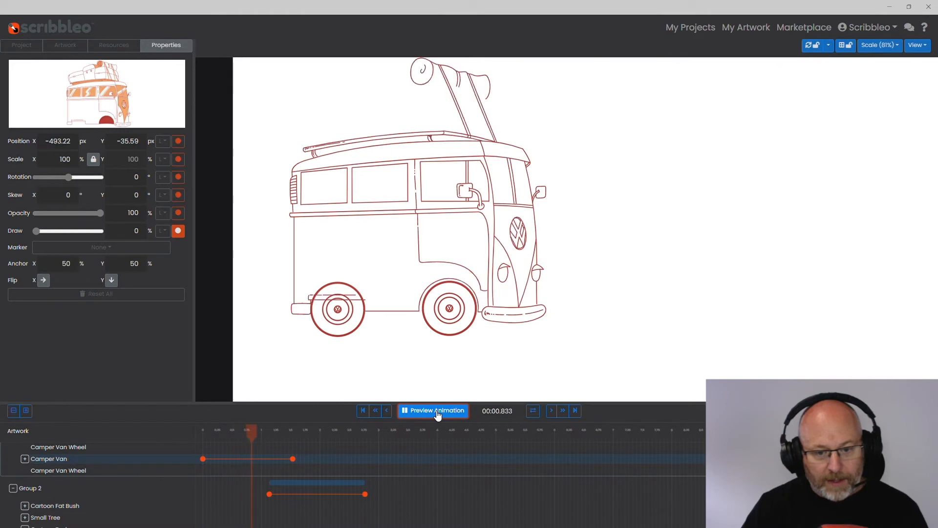
click(437, 412)
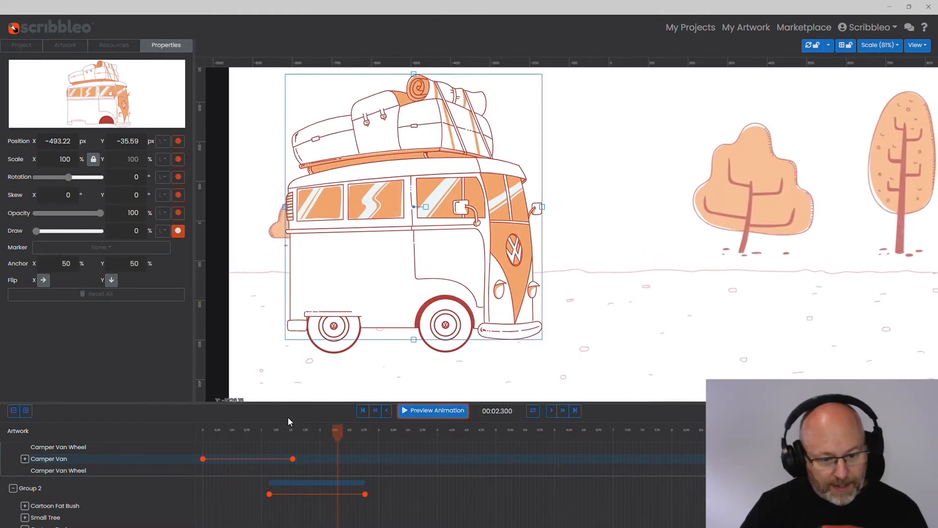
Keyframe the front Camper Van Wheel's Draw property at 0% at 00:01.733 and 100% at 00:02.166
drag(294, 430, 305, 430)
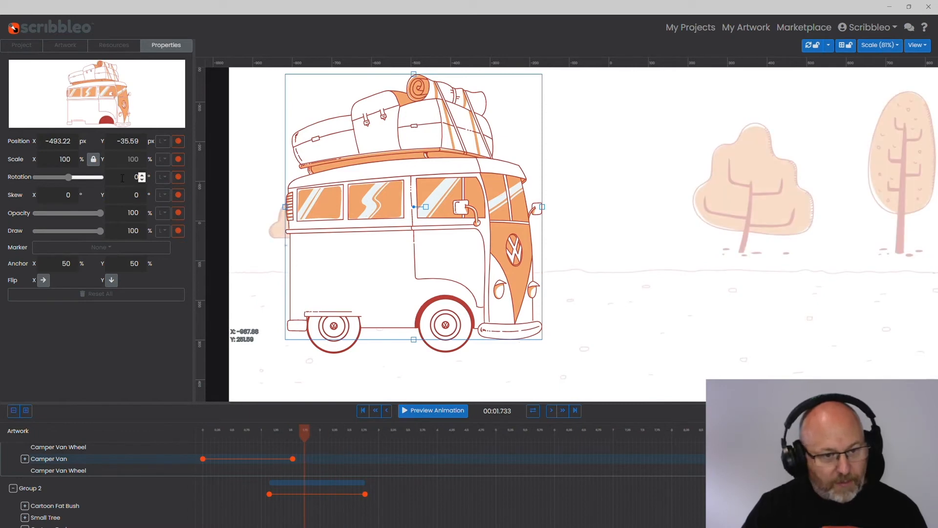
click(65, 45)
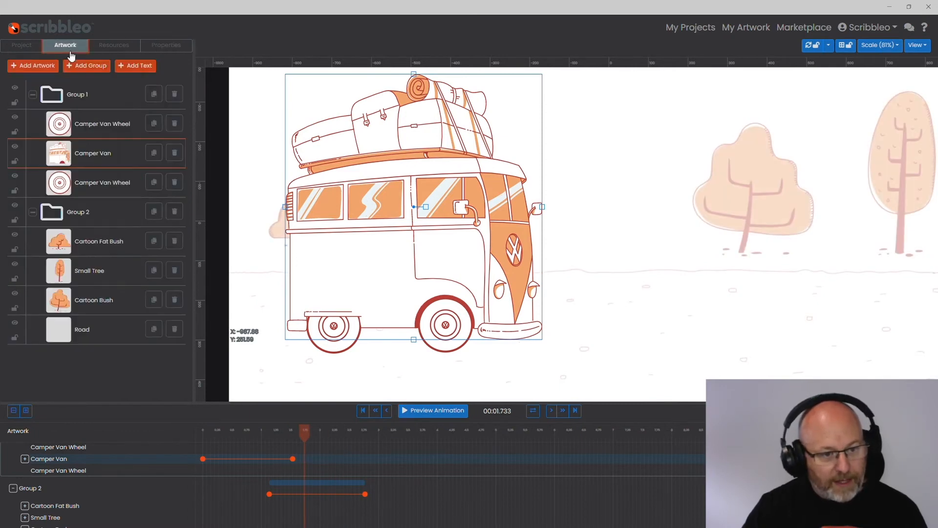
click(103, 190)
click(114, 130)
click(167, 45)
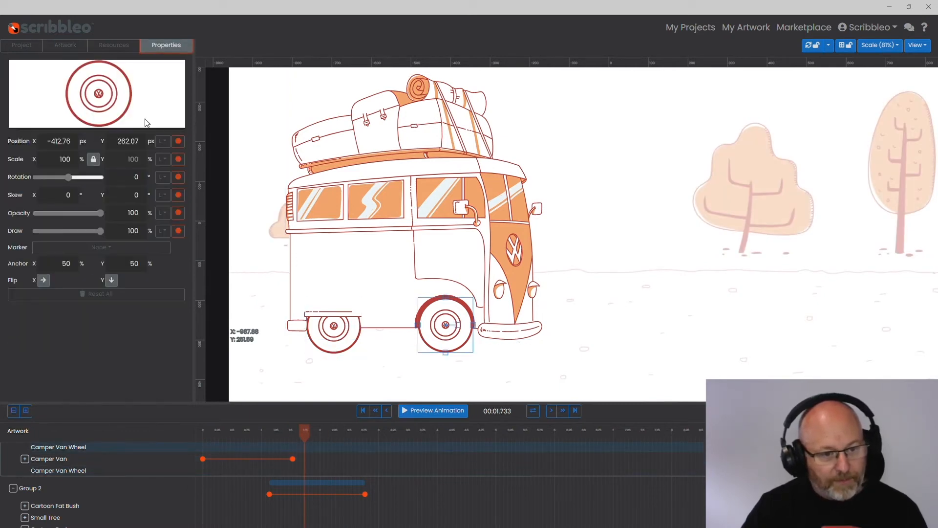
click(179, 230)
mouse_move(99, 230)
mouse_down()
mouse_move(21, 238)
mouse_move(118, 238)
mouse_up()
click(328, 430)
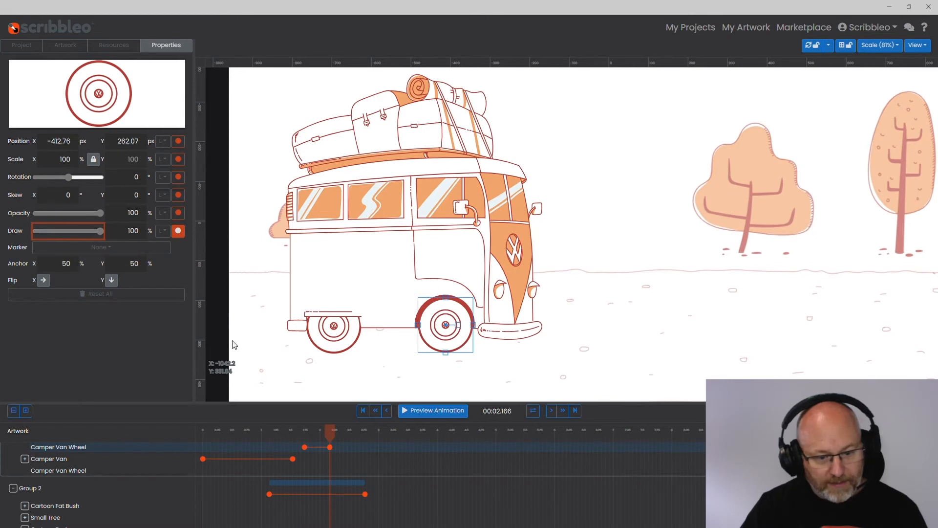
Keyframe the rear Camper Van Wheel's Draw property at 0% at 00:02.166 and 100% at 00:02.600
click(334, 338)
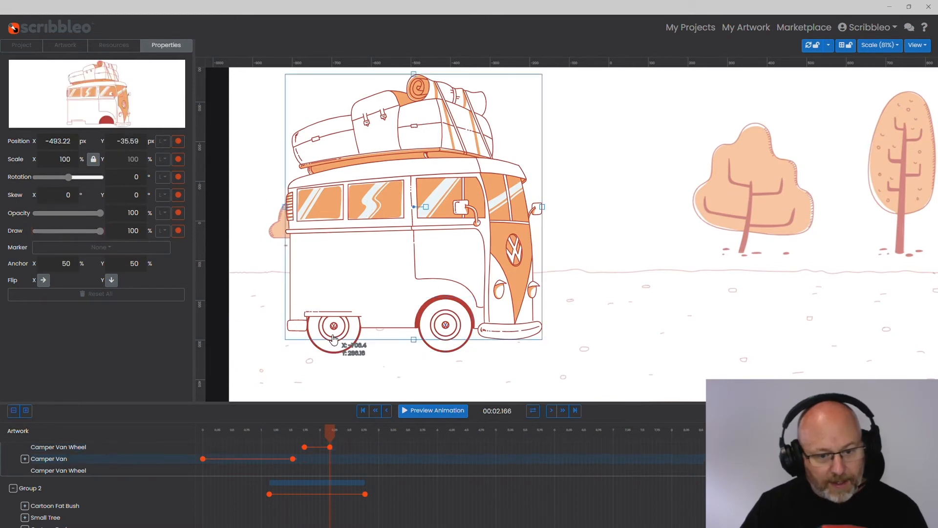
click(65, 46)
click(107, 131)
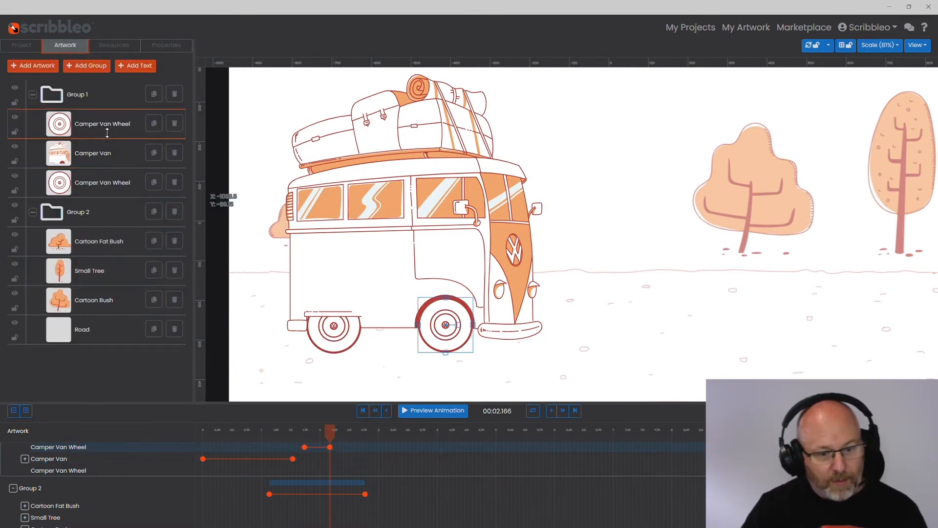
click(114, 195)
click(168, 45)
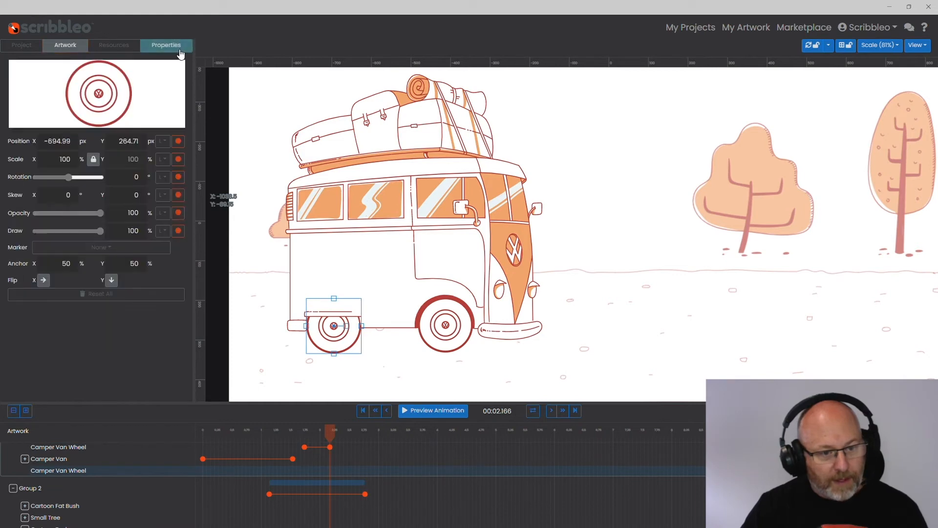
click(178, 231)
click(34, 233)
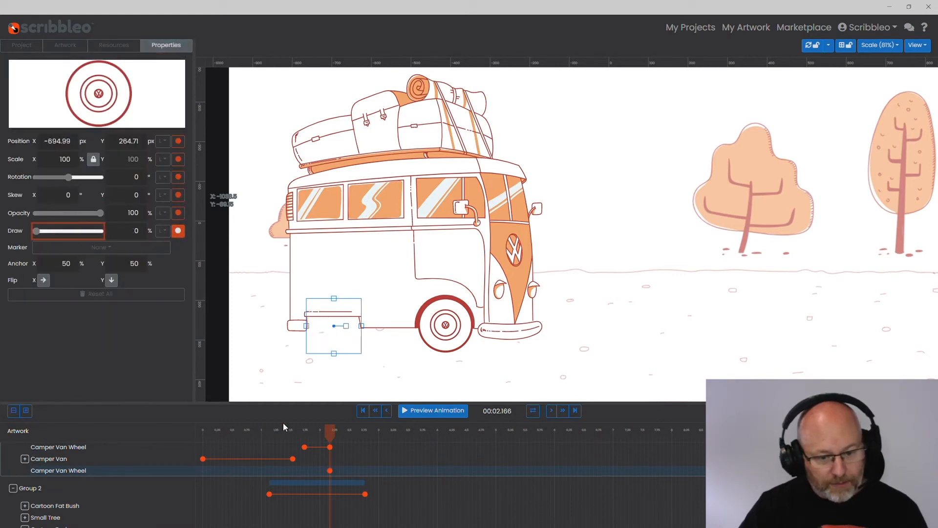
click(354, 430)
drag(48, 231, 125, 236)
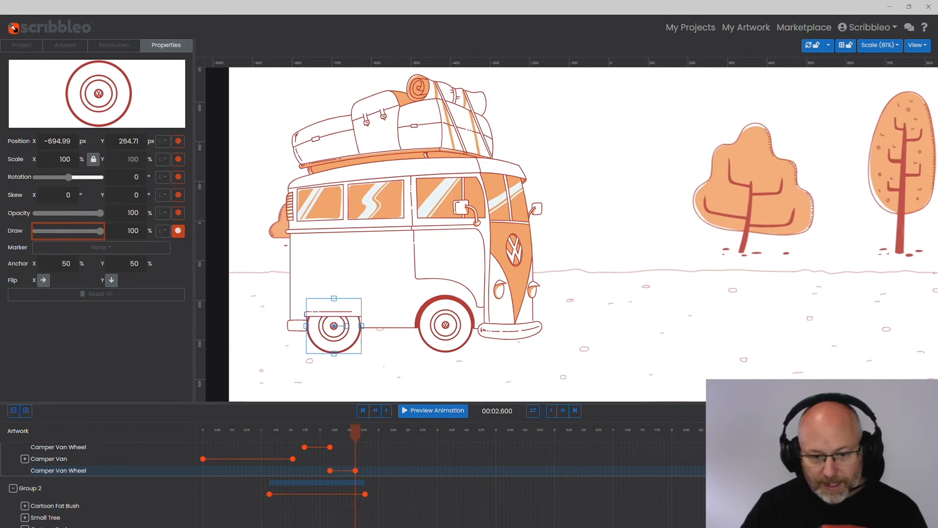
Shift both wheels' draw keyframes earlier, starting the front wheel where the van's drawing ends and the rear wheel right after it, and preview
click(924, 411)
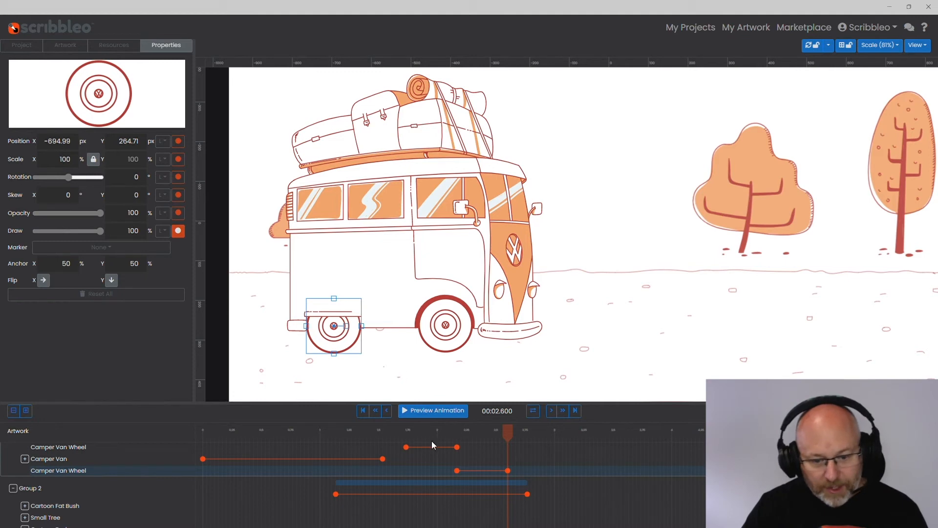
mouse_move(412, 426)
mouse_down()
mouse_move(372, 426)
mouse_move(430, 429)
mouse_up()
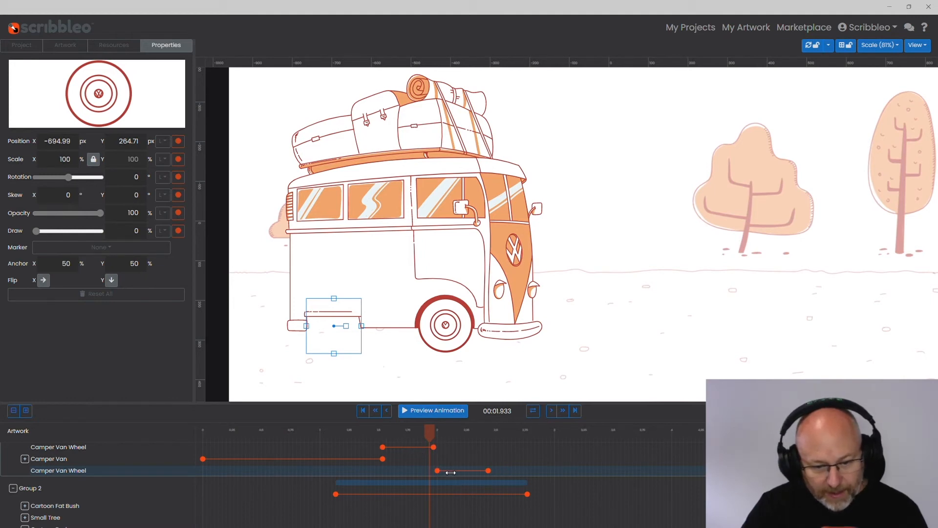
click(362, 411)
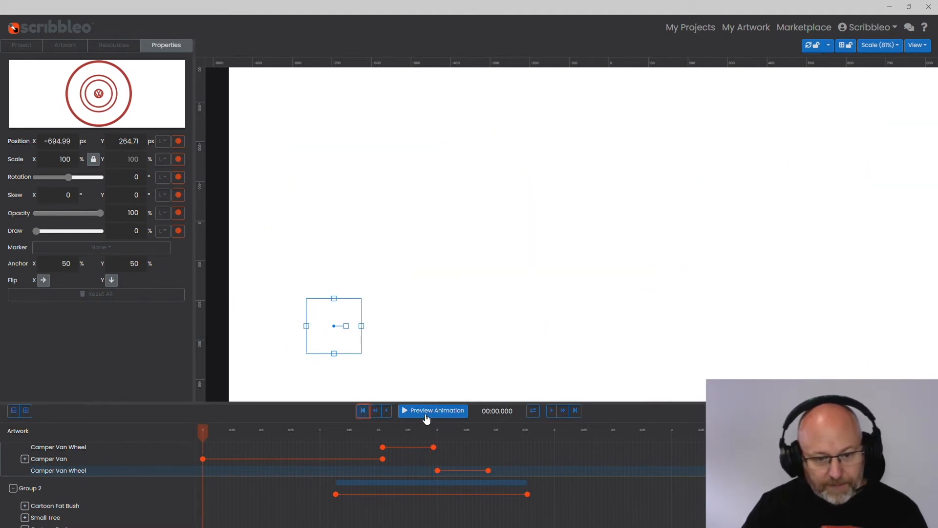
click(426, 412)
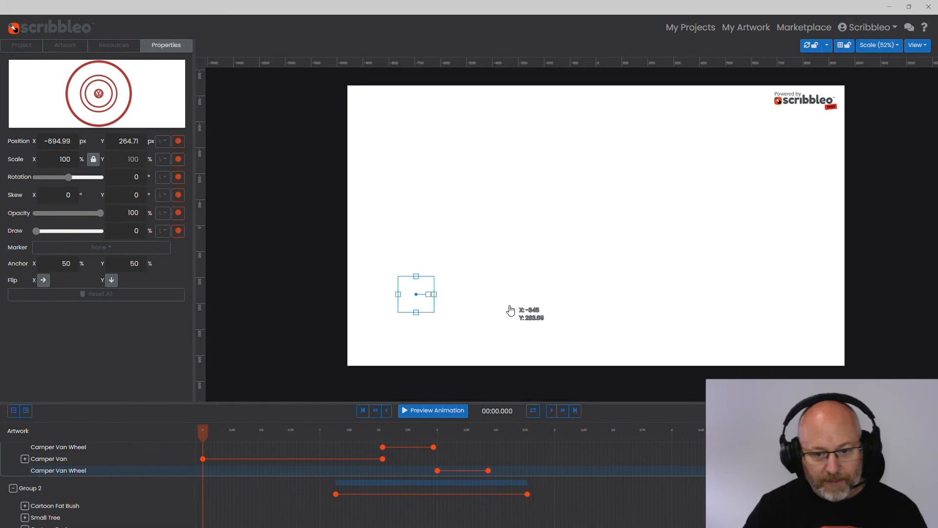
Replay the animation from the start with the whole scene in view to check the timing of the van, wheels and scenery
click(431, 412)
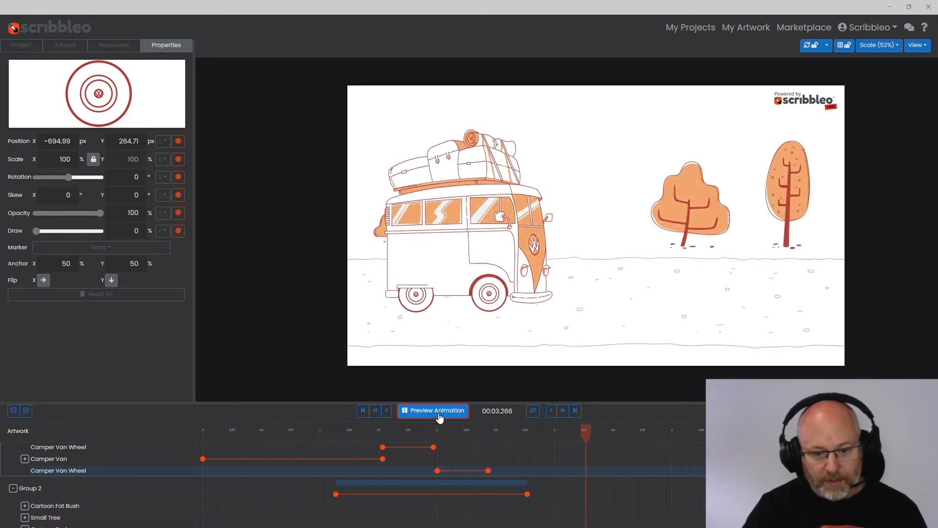
click(414, 411)
click(395, 430)
click(363, 410)
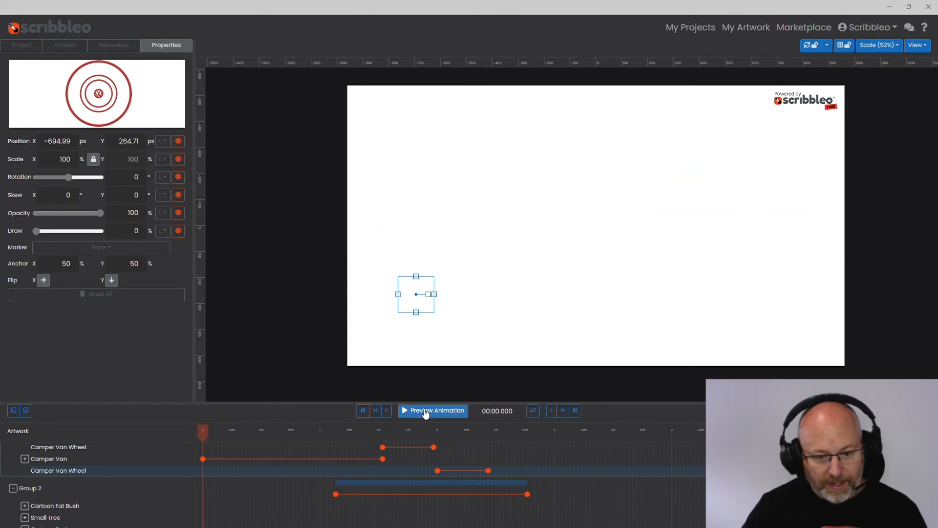
click(424, 412)
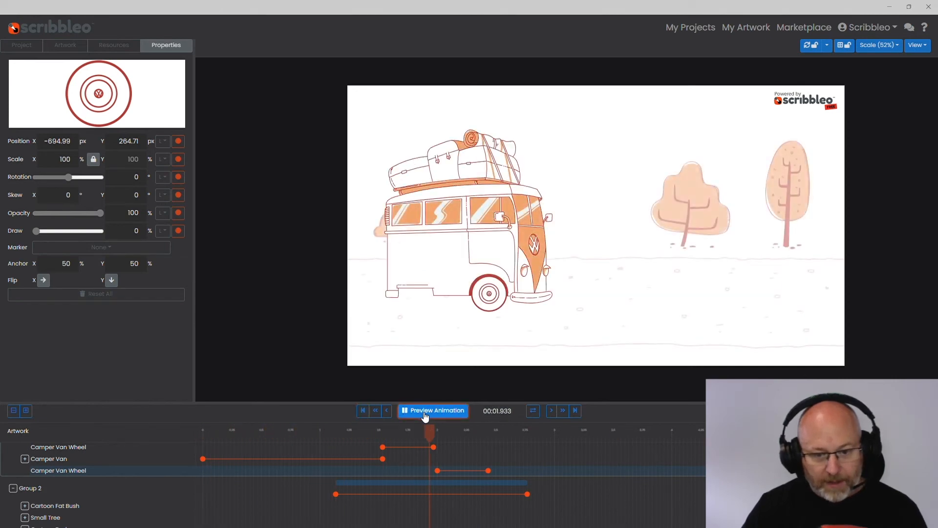
click(426, 413)
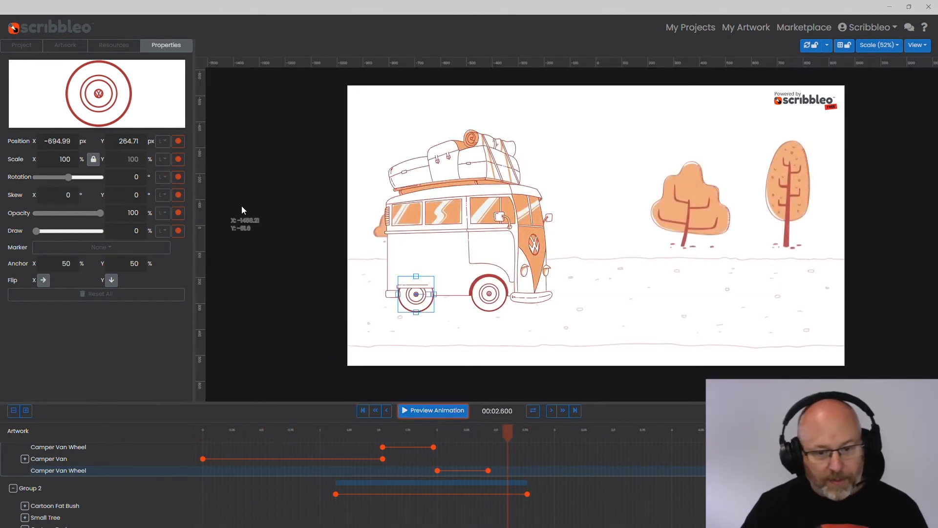
Keyframe the front Camper Van Wheel's rotation at 0° at 00:01.966 and 900° at 00:09.900
click(413, 429)
scroll(511, 318, up, 5)
click(432, 434)
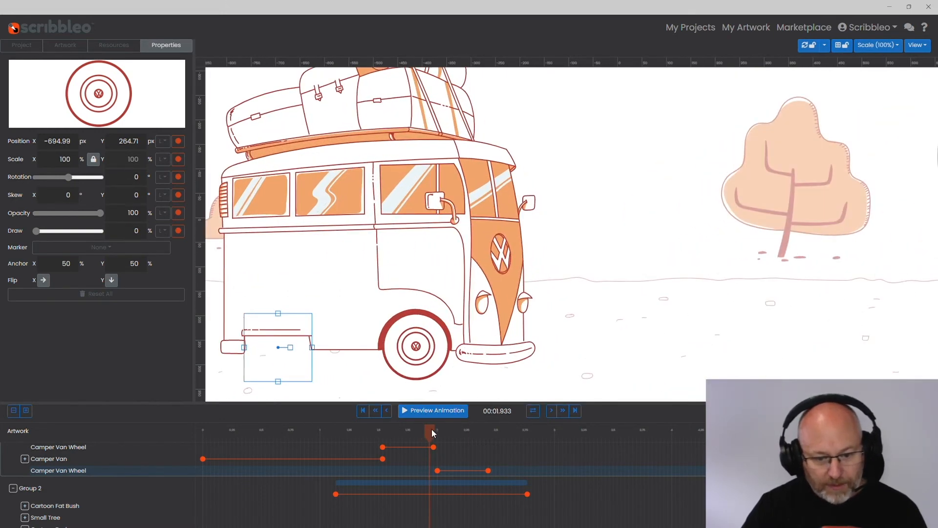
click(434, 447)
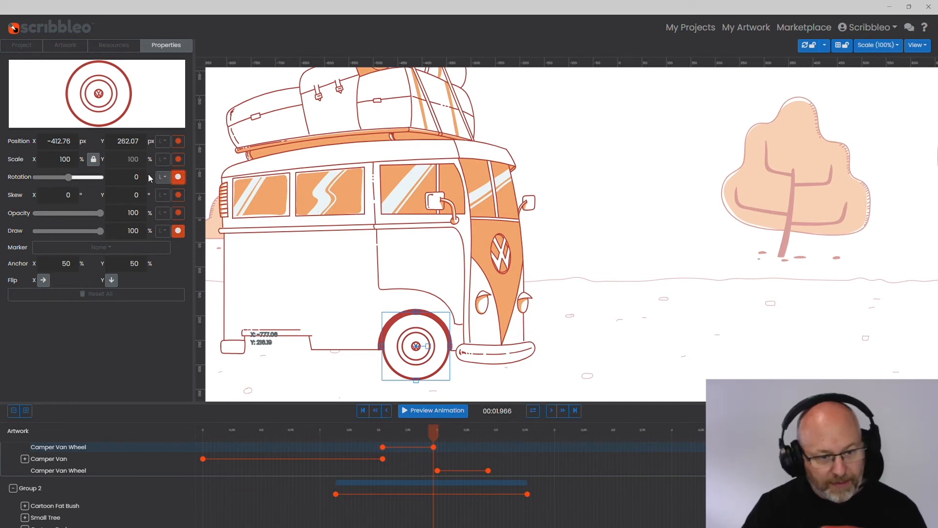
scroll(654, 474, right, 5)
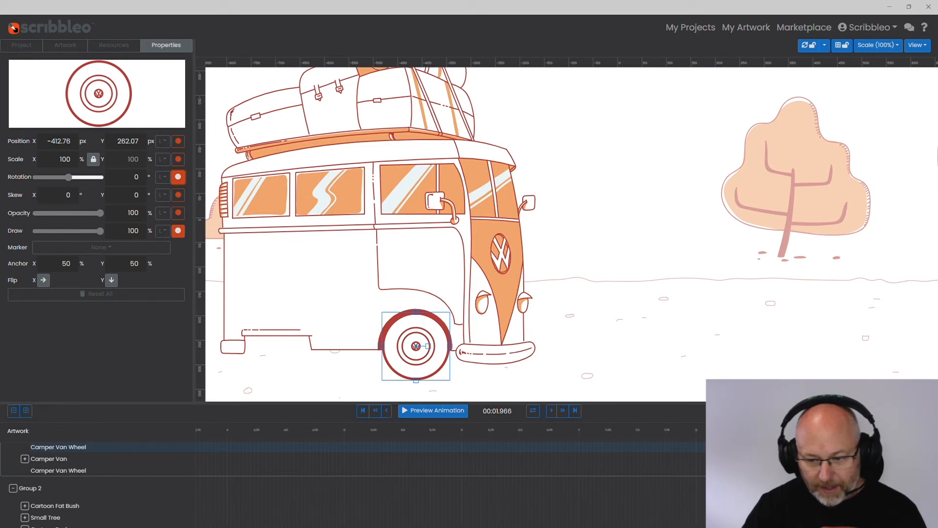
scroll(483, 446, down, 2)
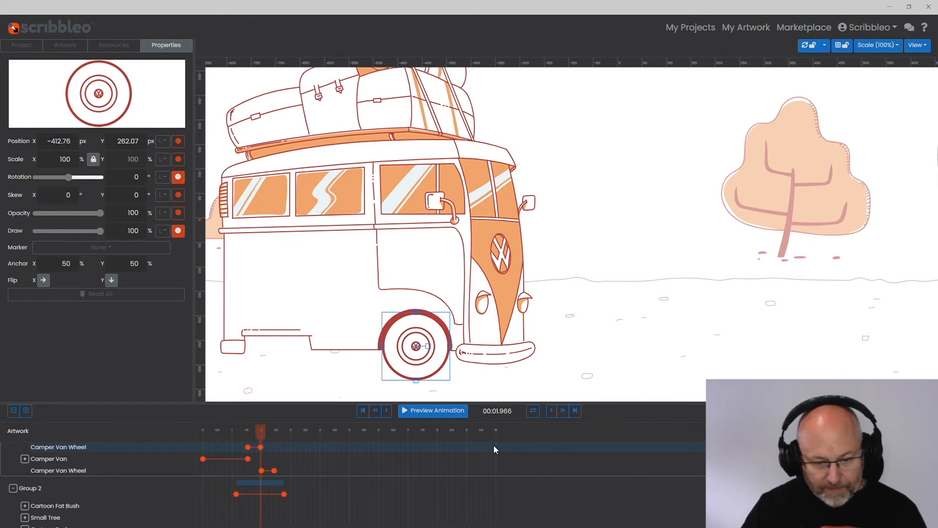
click(496, 428)
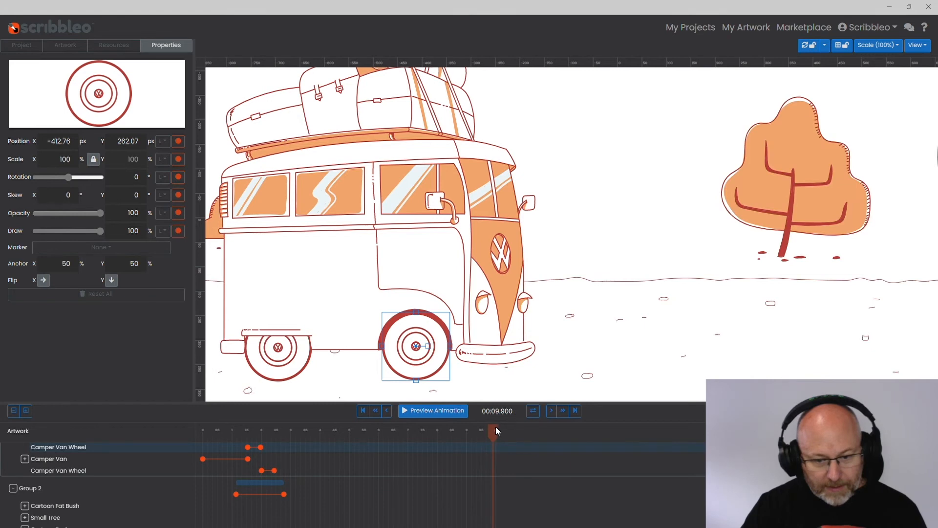
click(178, 177)
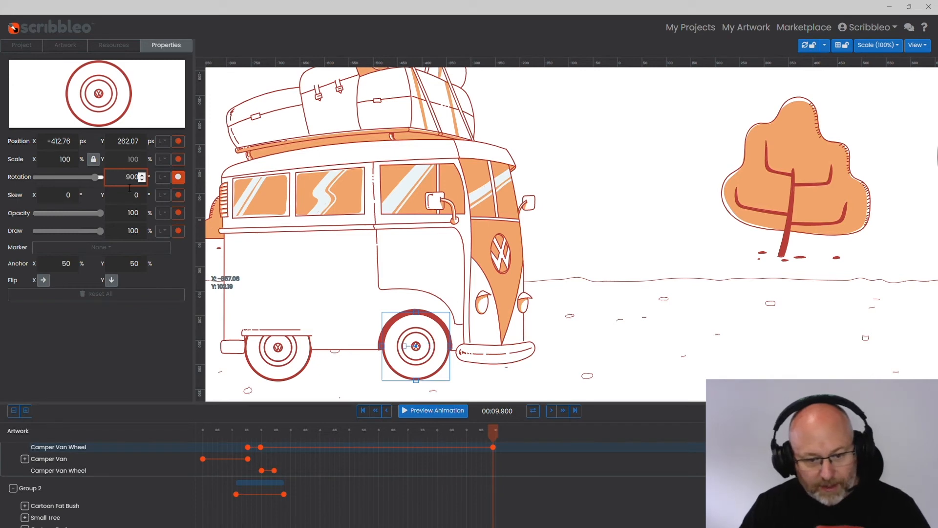
Preview the animation from the start and examine the front wheel's rotation up close
click(362, 410)
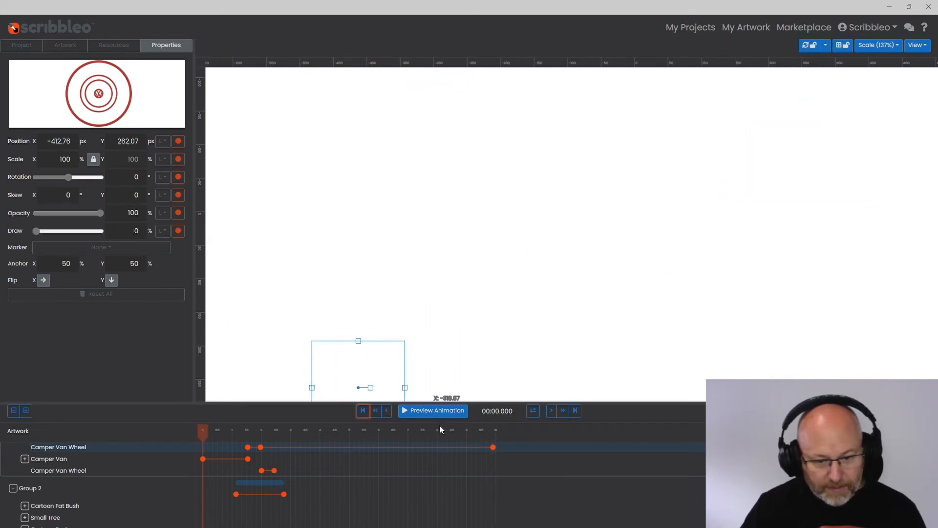
click(432, 410)
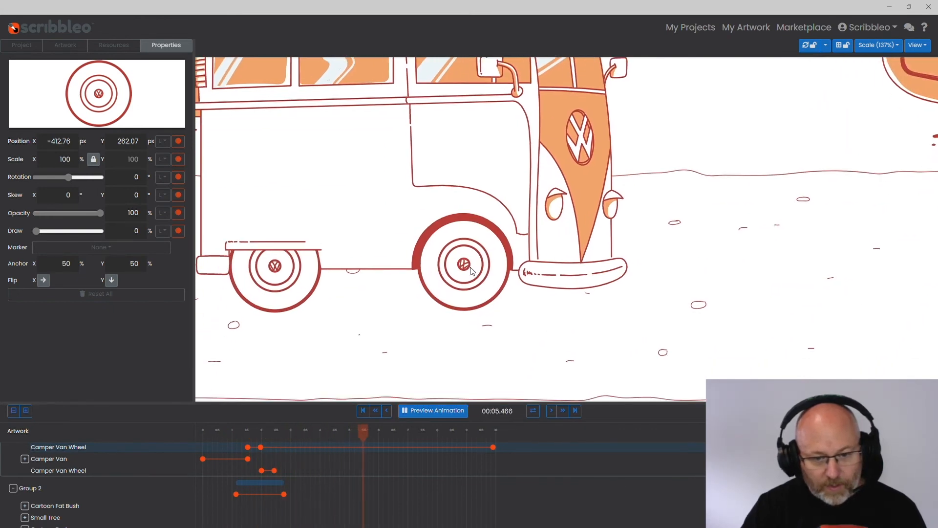
click(442, 413)
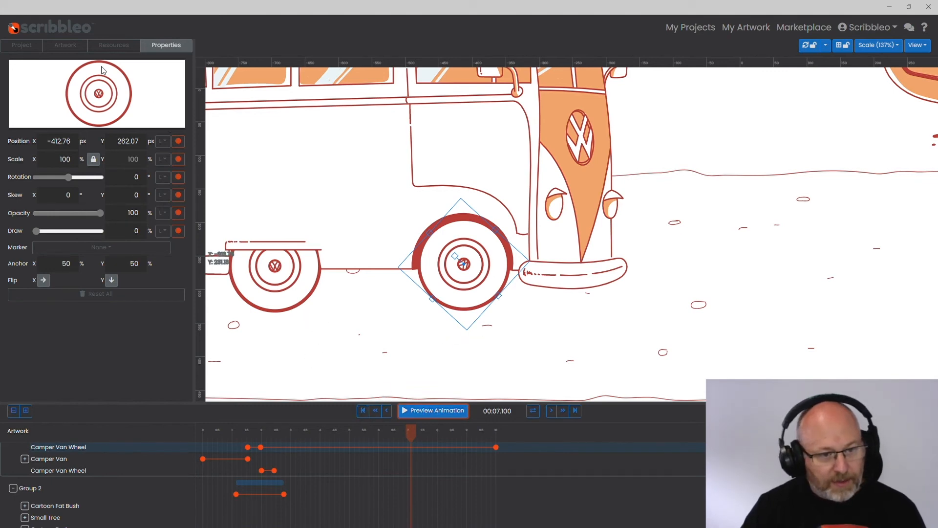
Keyframe the rear Camper Van Wheel's rotation at 0° at 00:02.433 and at a multi-turn end angle at 00:10.000
click(66, 46)
click(112, 190)
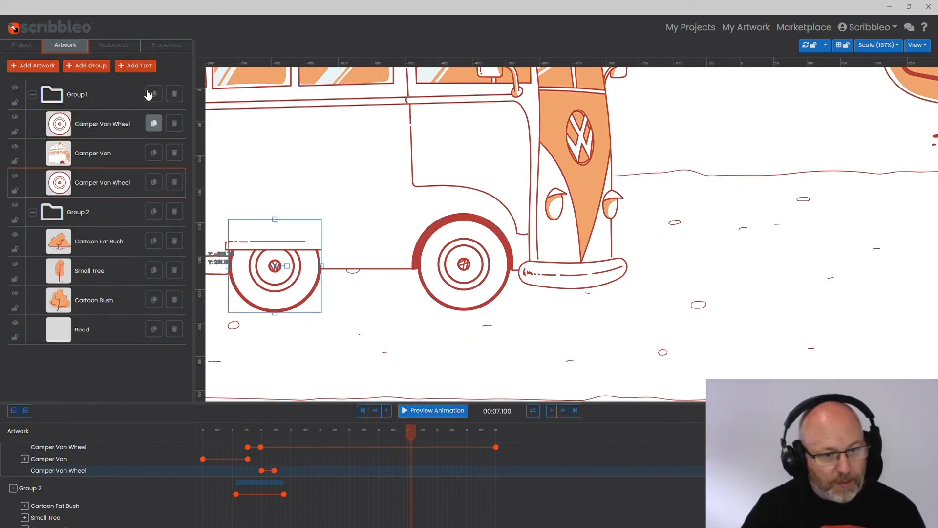
click(173, 49)
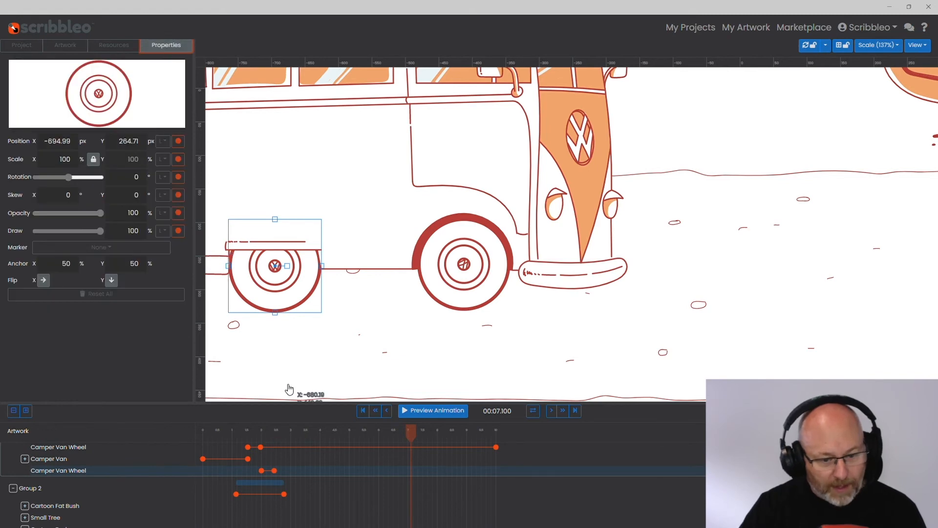
click(274, 472)
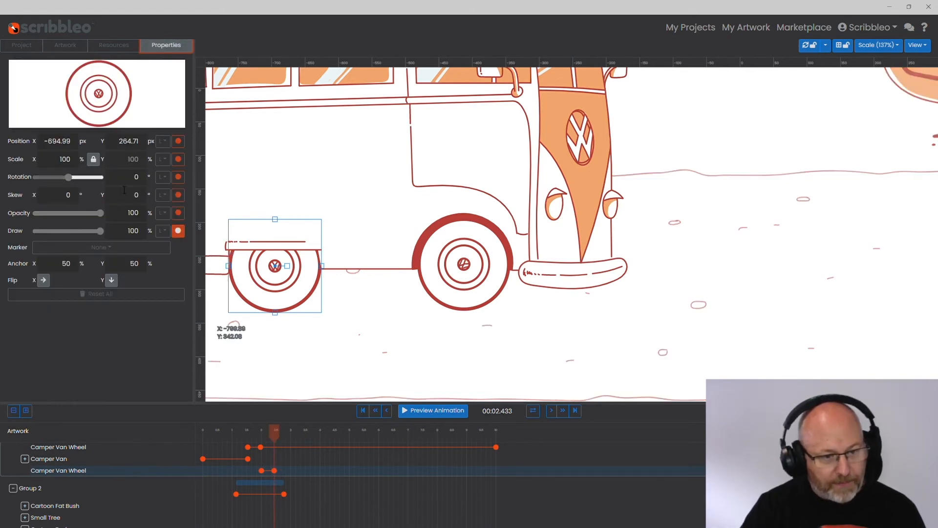
click(179, 177)
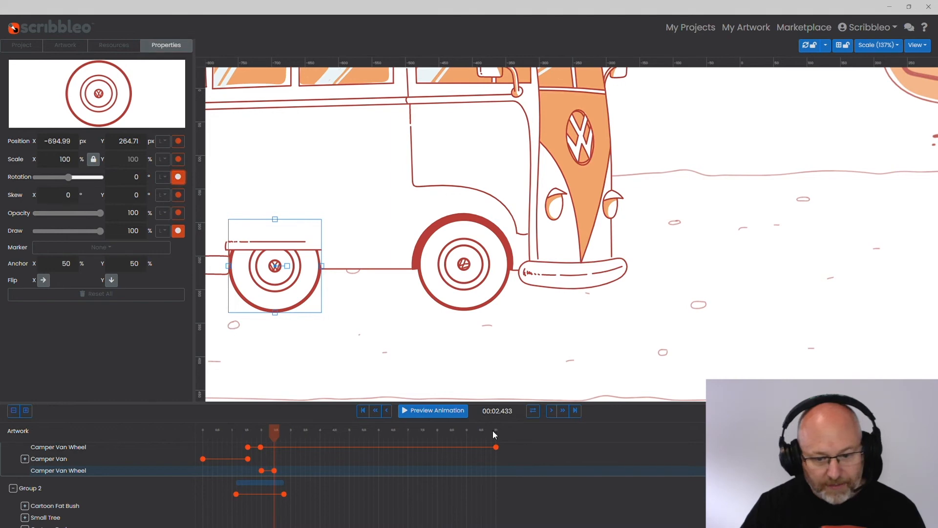
click(495, 432)
click(179, 178)
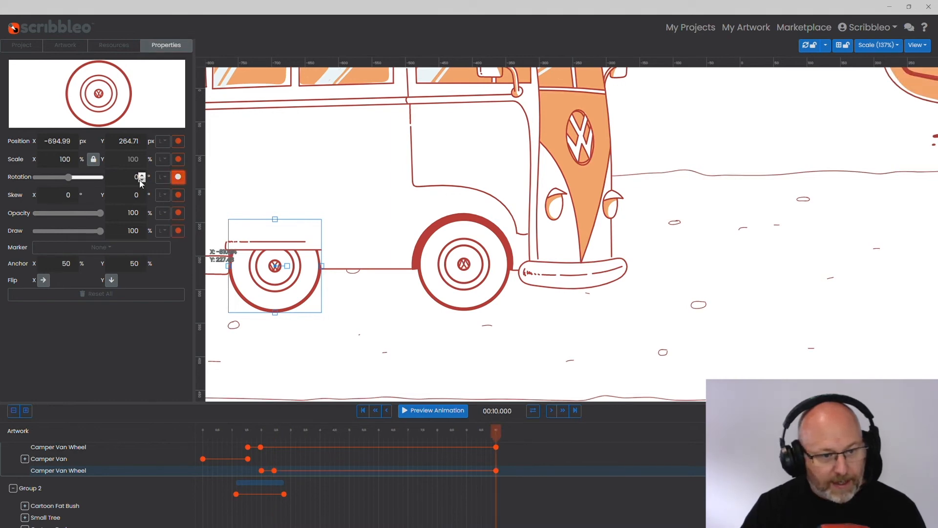
double_click(135, 180)
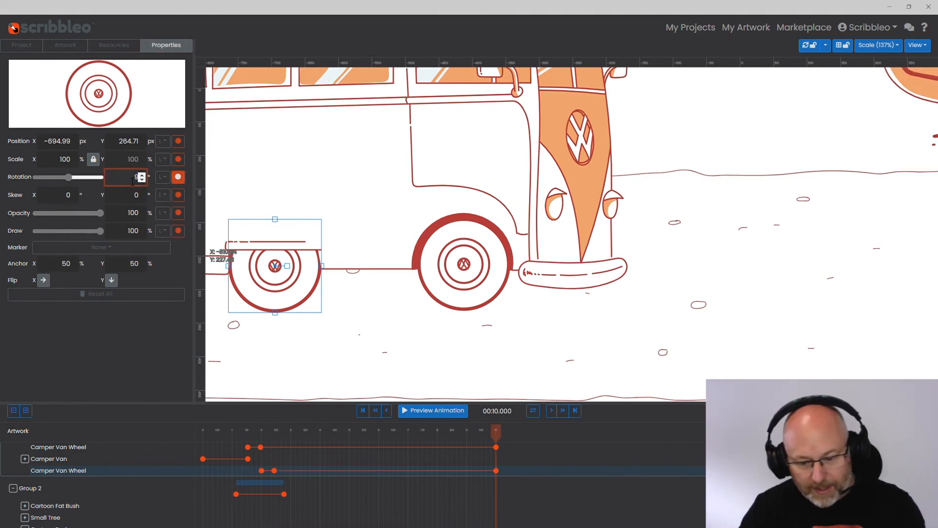
key(Return)
Preview the animation from the start and examine both wheels' rotation up close
click(364, 412)
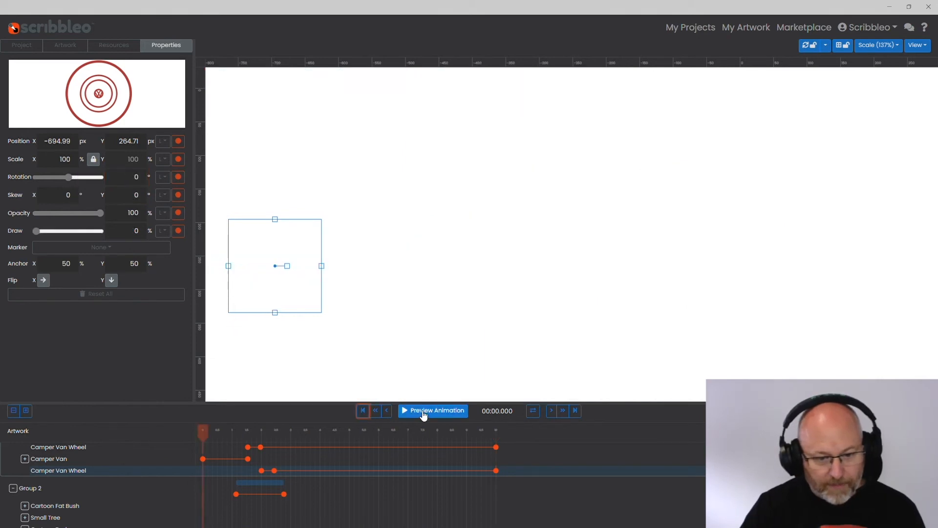
click(423, 414)
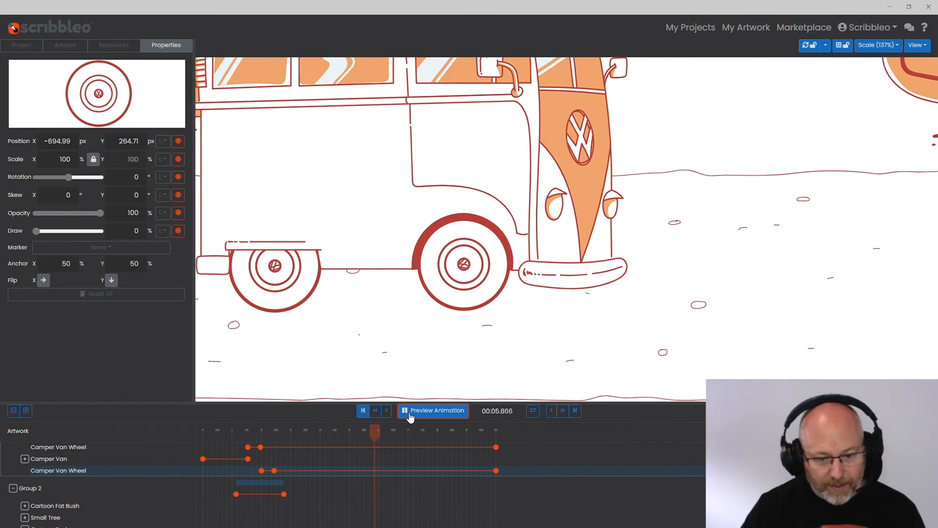
click(430, 411)
Keyframe Group 1's position at X 0, Y 0 at 00:00.000 and about X 1019, Y 23 px at 00:09.933
scroll(481, 366, down, 5)
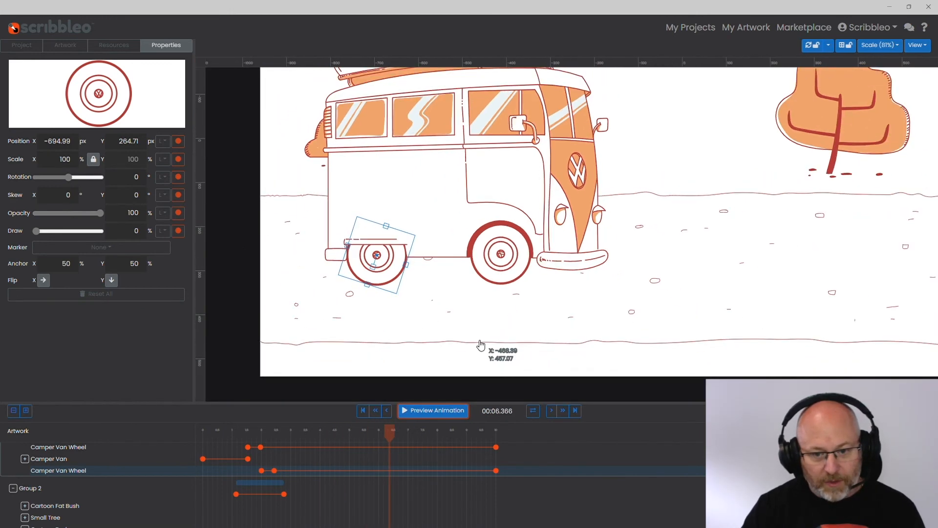
drag(546, 302, 577, 317)
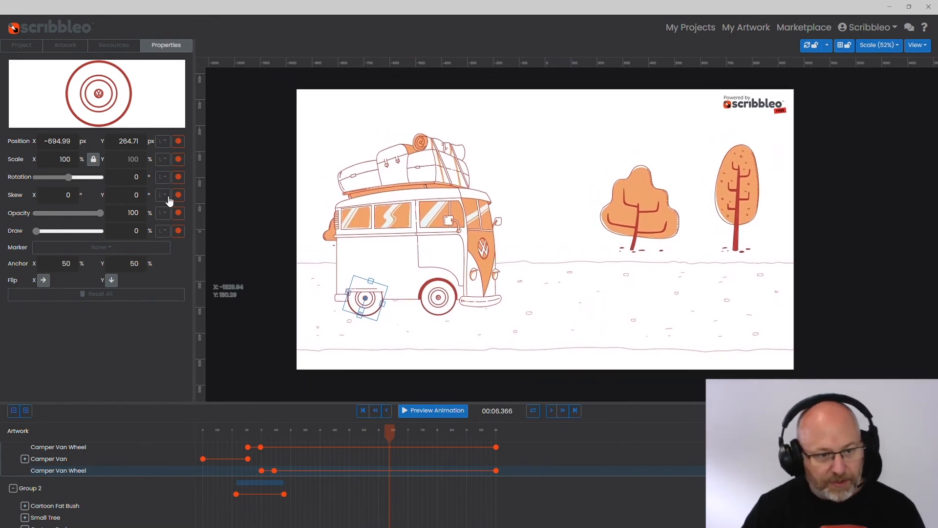
click(65, 45)
click(111, 105)
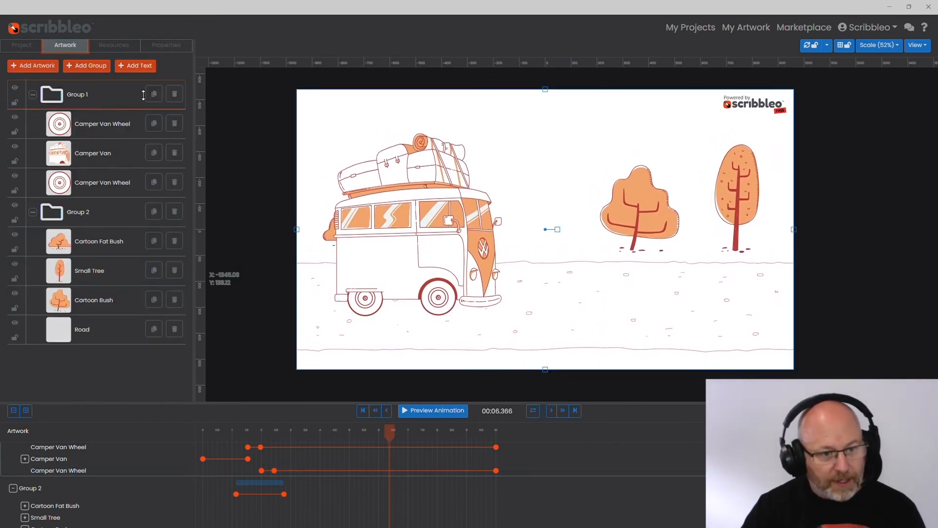
click(169, 45)
mouse_move(224, 427)
mouse_down()
mouse_move(312, 427)
mouse_move(221, 430)
mouse_move(230, 428)
mouse_up()
click(363, 410)
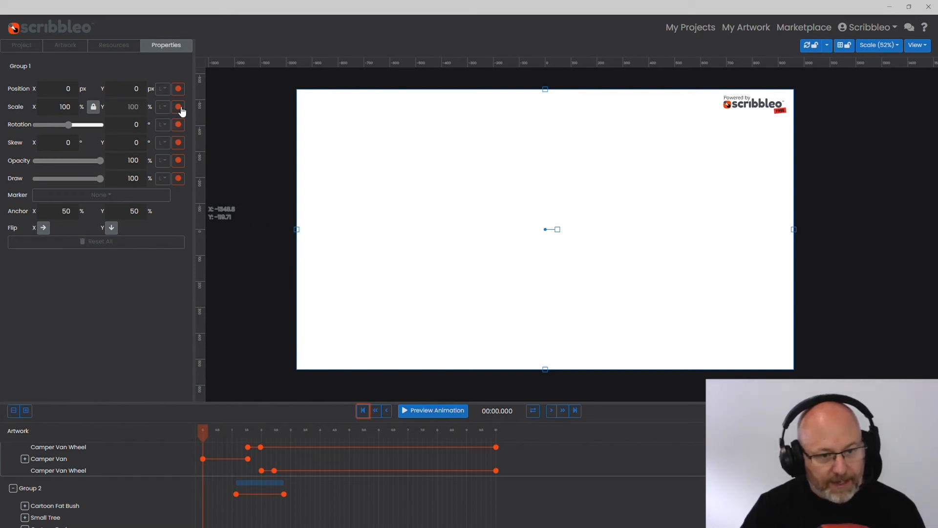
click(179, 89)
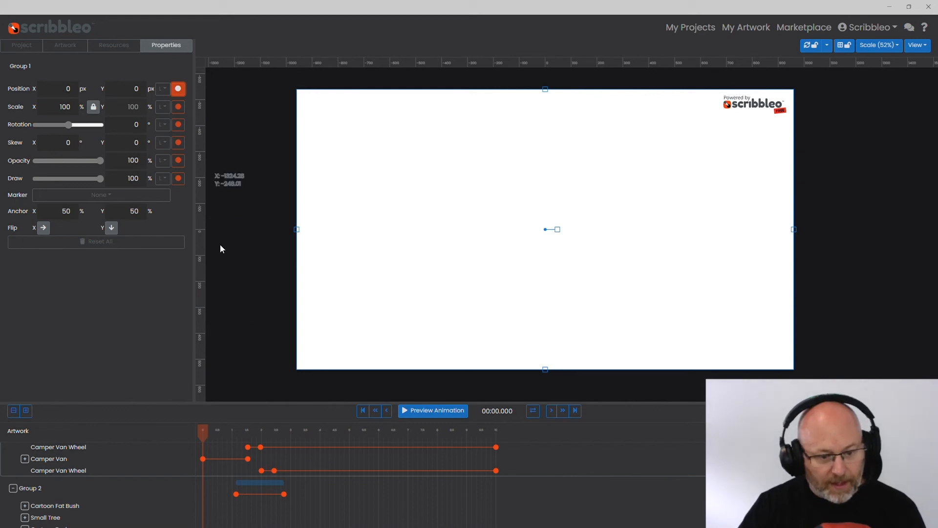
click(495, 431)
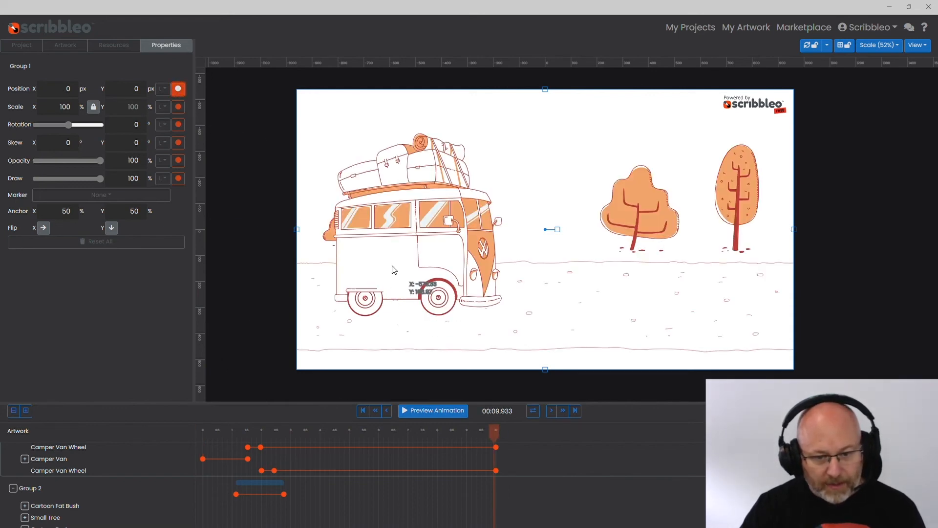
drag(397, 268, 656, 275)
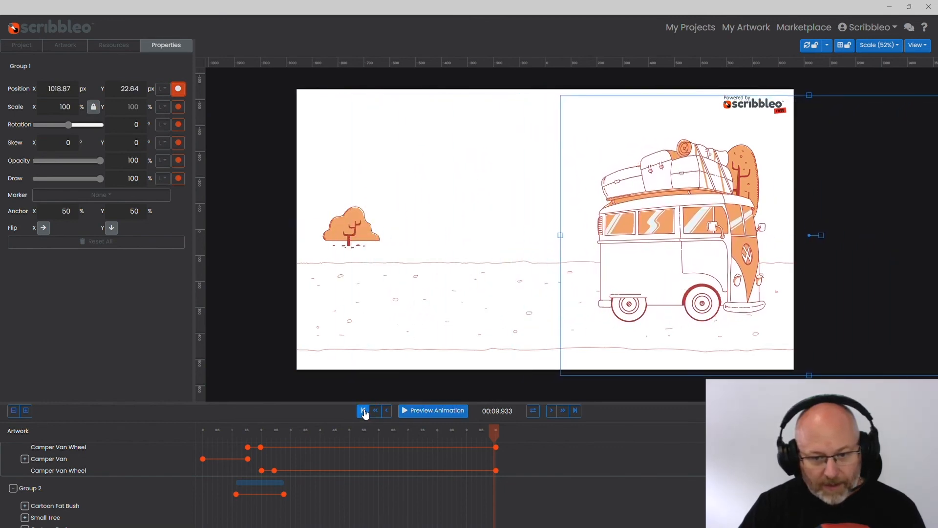
Replay the animation from the start to check the van group's movement across the scene
click(363, 410)
click(433, 410)
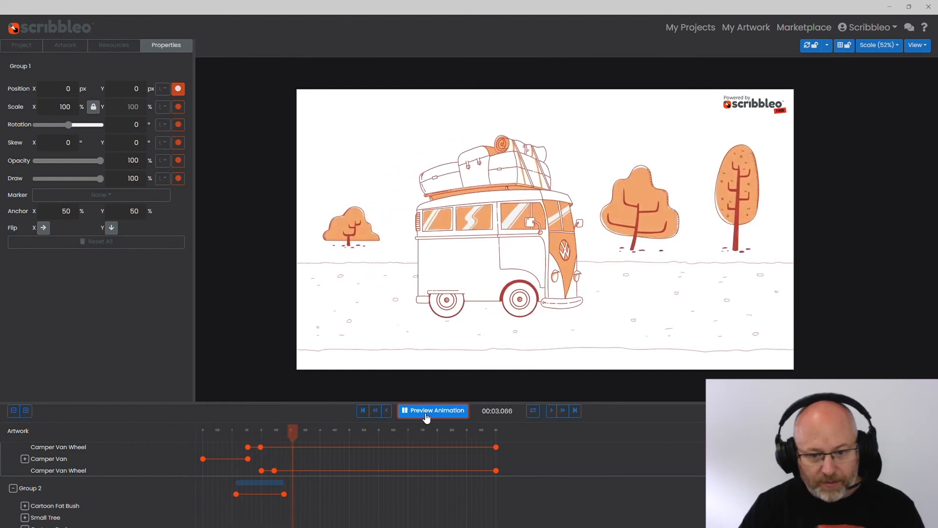
click(433, 411)
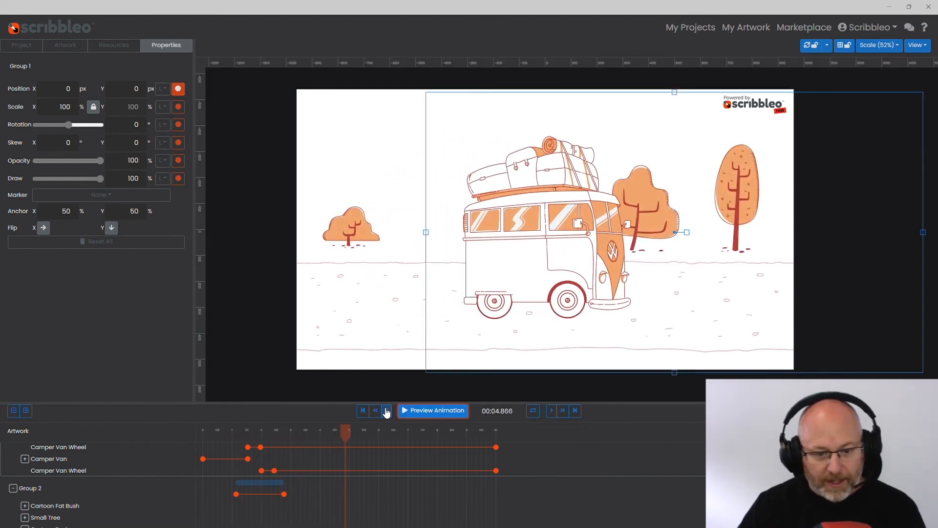
click(362, 410)
click(427, 412)
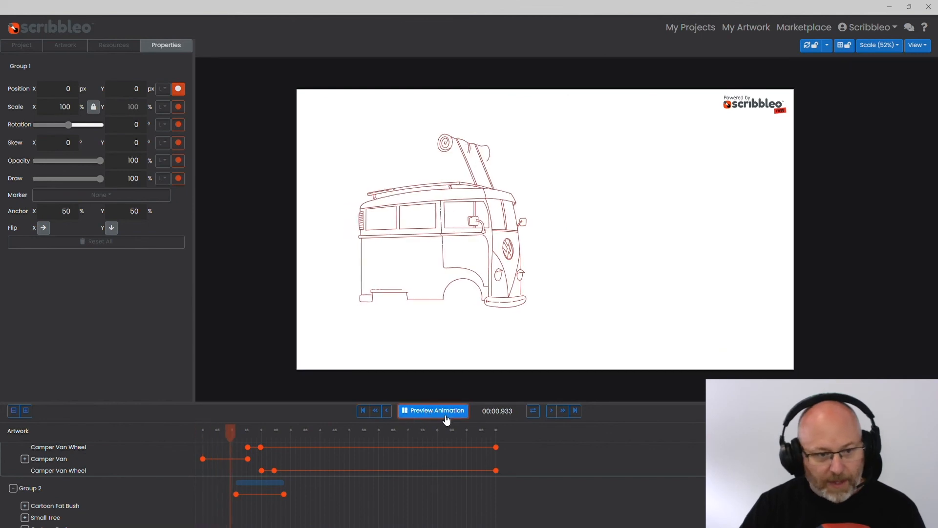
click(430, 411)
Open the project's resources, replay the animation from the start, and return to the first frame
click(68, 49)
click(114, 45)
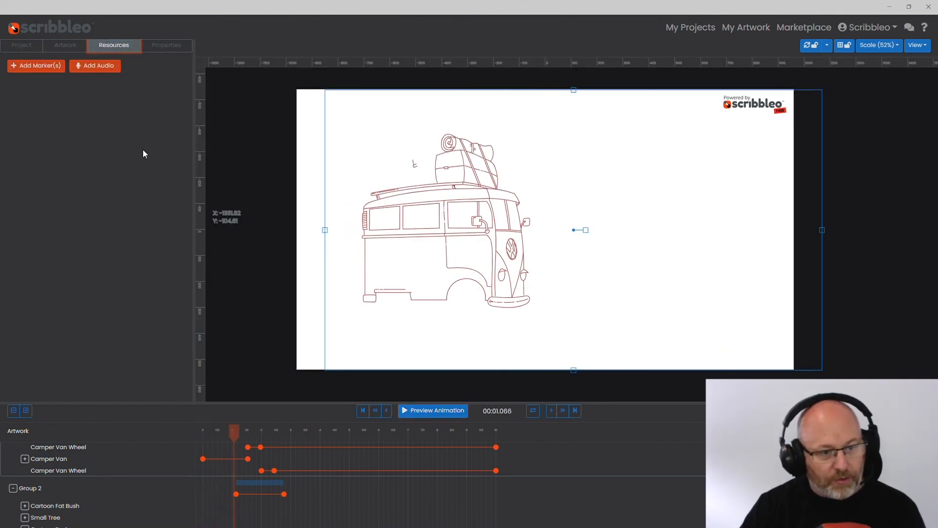
click(362, 410)
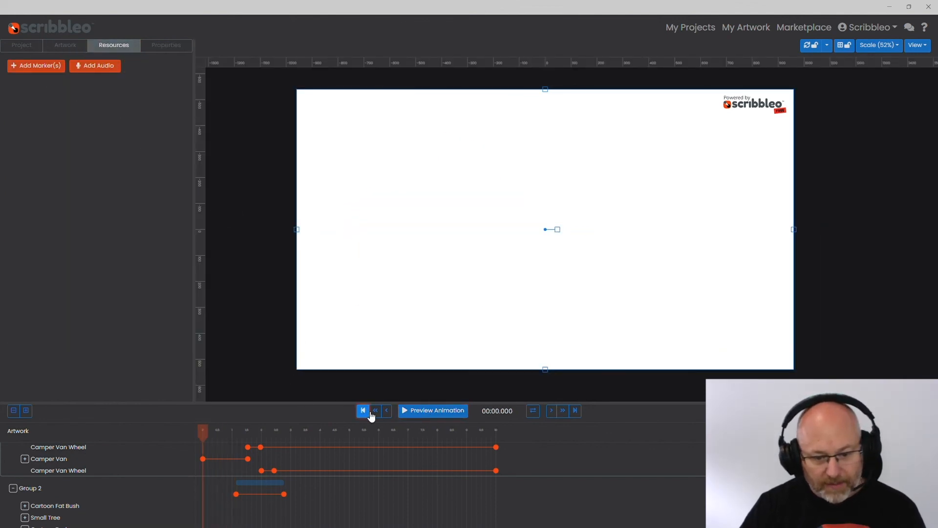
click(426, 411)
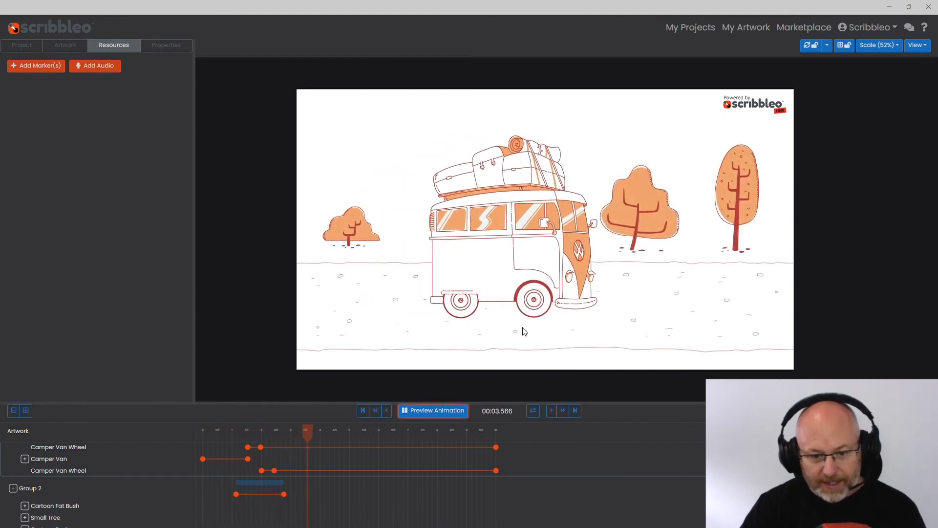
click(433, 410)
click(367, 413)
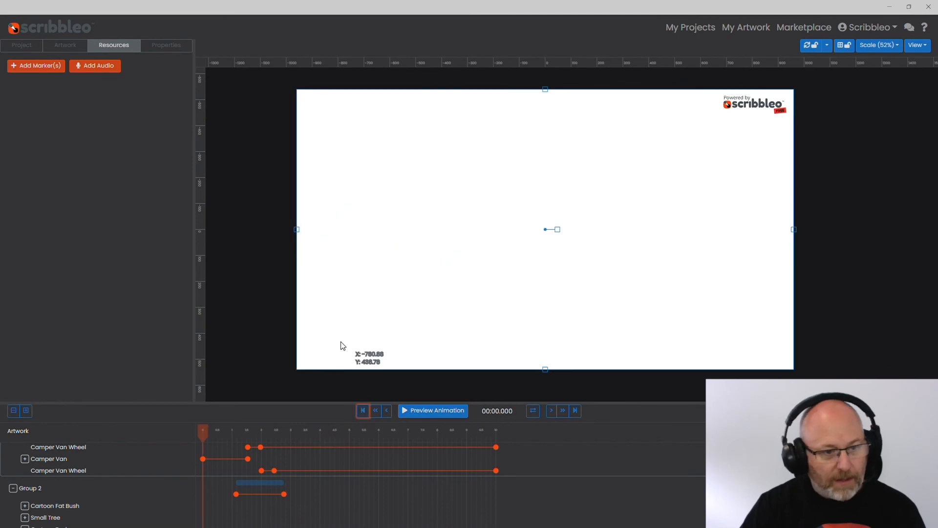
Add 4K Hand 1, 4K Hand 2 and 4K Hand 3 to the project as draw markers
click(38, 71)
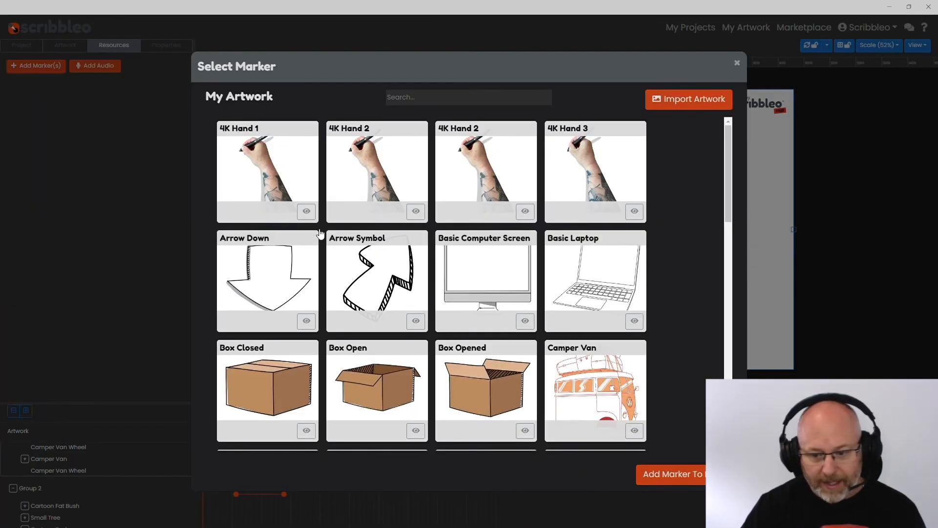
click(286, 183)
click(367, 174)
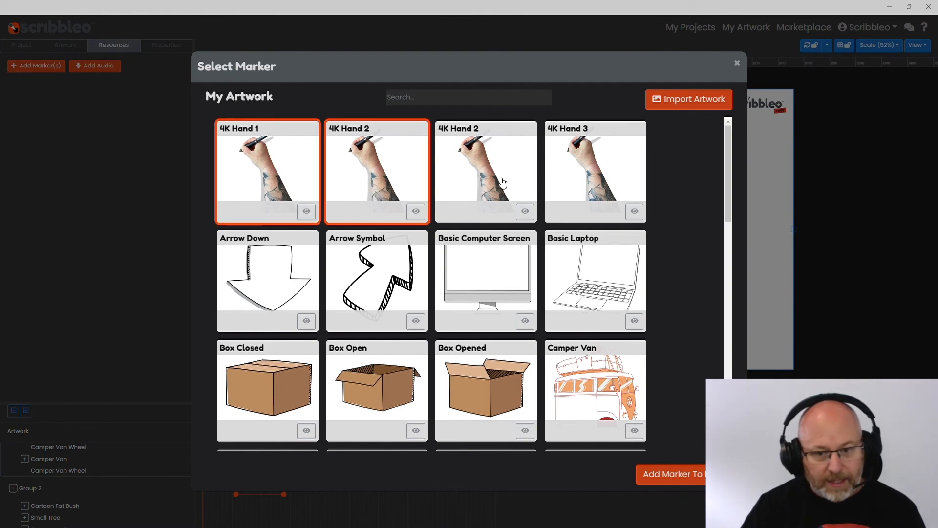
click(573, 165)
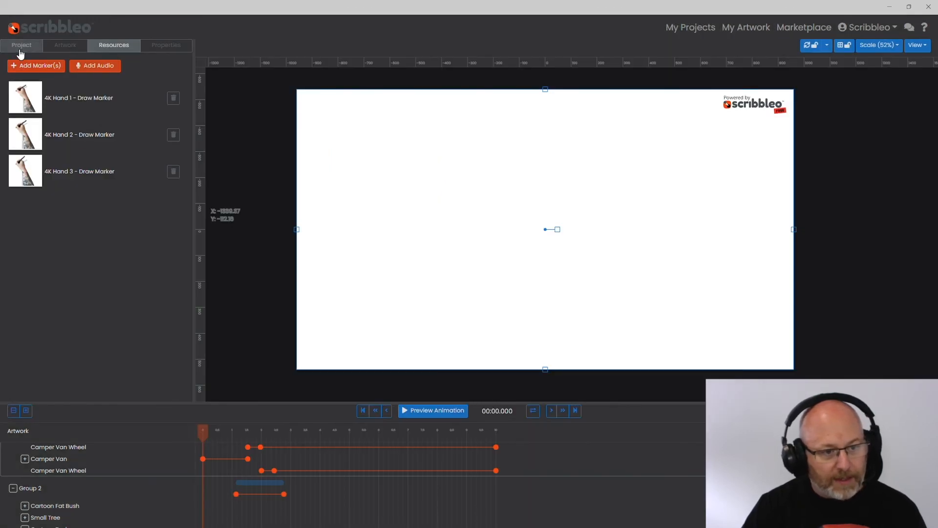
Show the artwork list and preview the animation from the start until the van nears the end of its drive
click(63, 46)
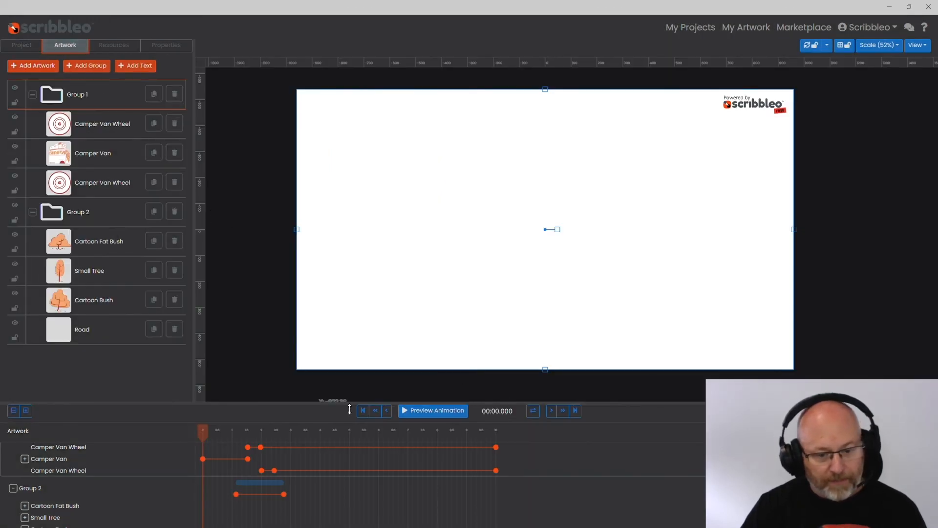
click(429, 413)
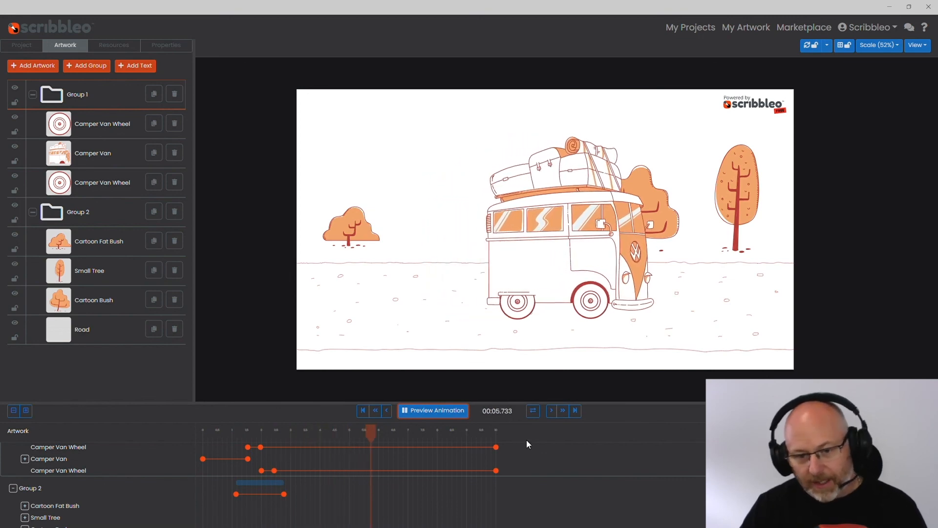
click(441, 415)
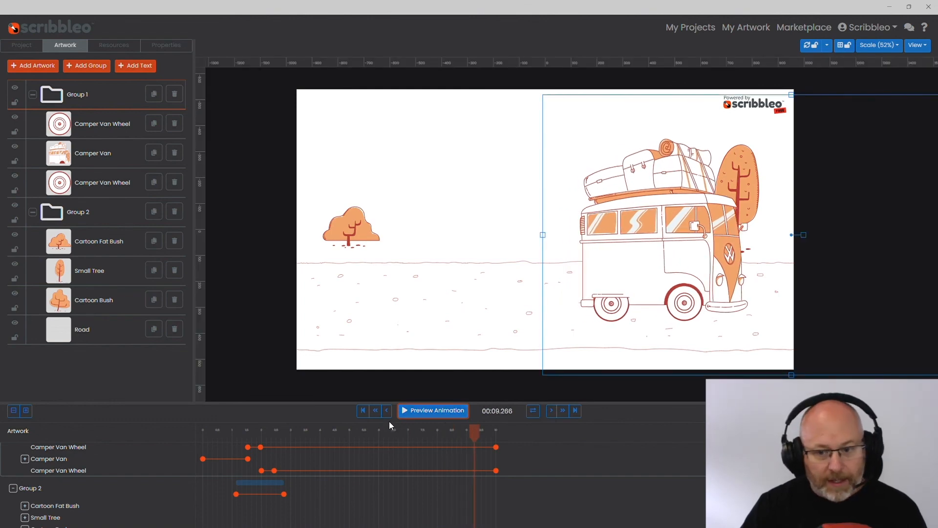
Collapse Group 2 and replay the animation from the start with Group 1 selected
click(60, 222)
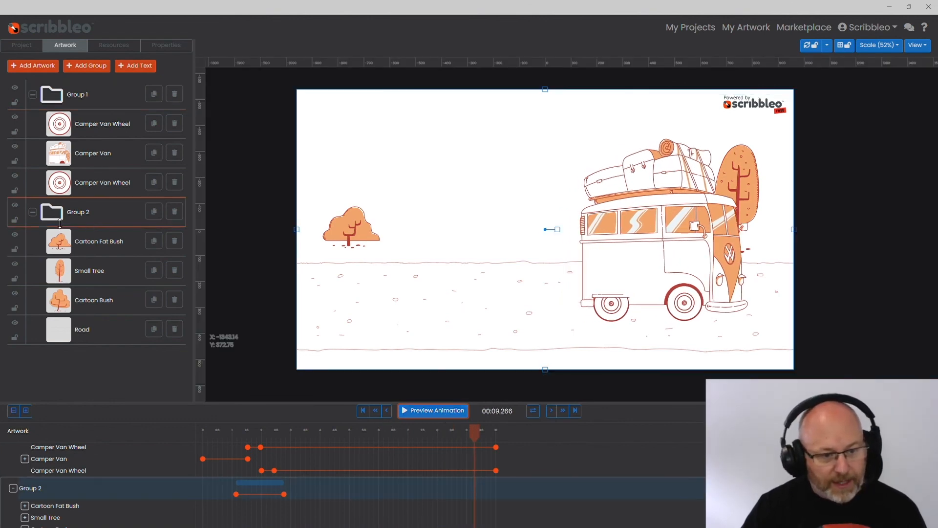
click(33, 212)
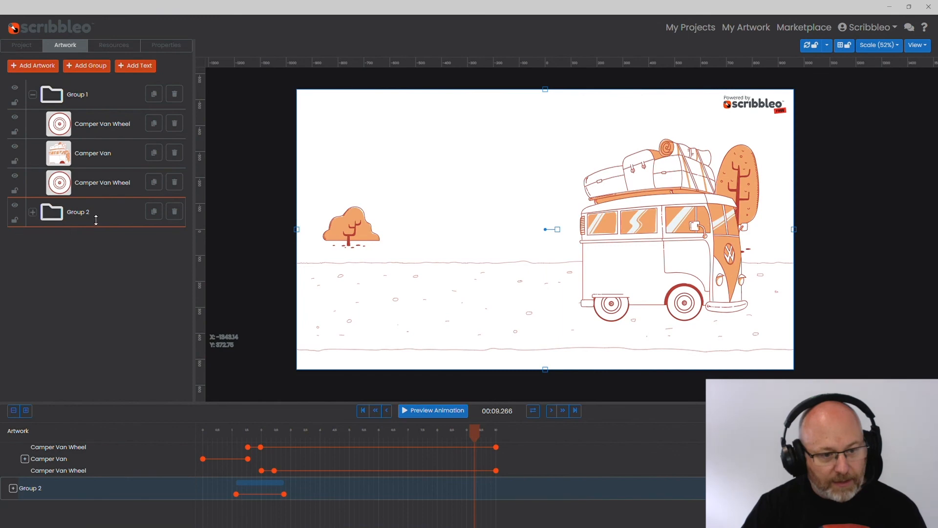
click(112, 99)
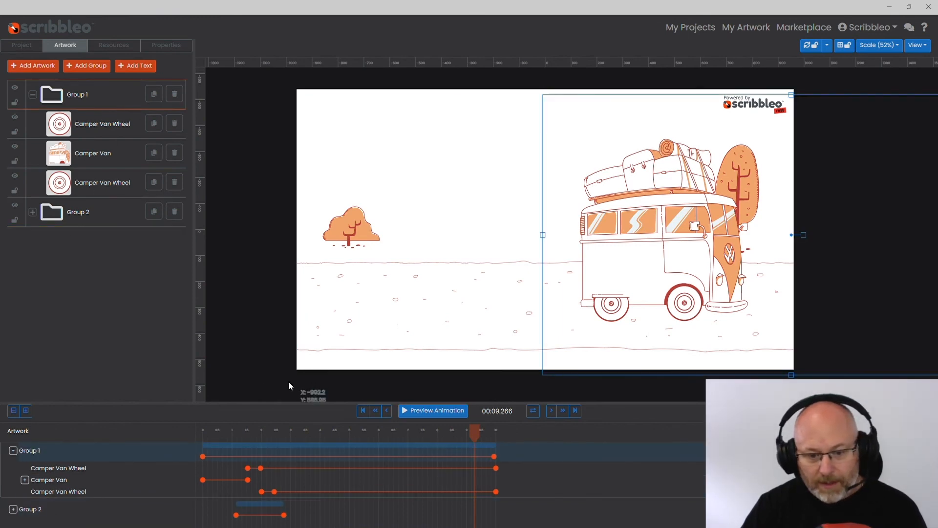
click(363, 410)
click(440, 412)
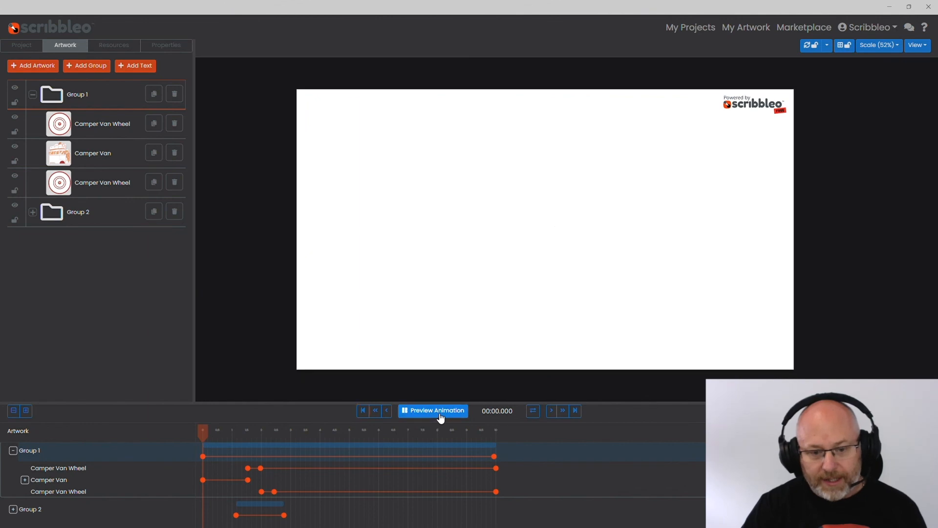